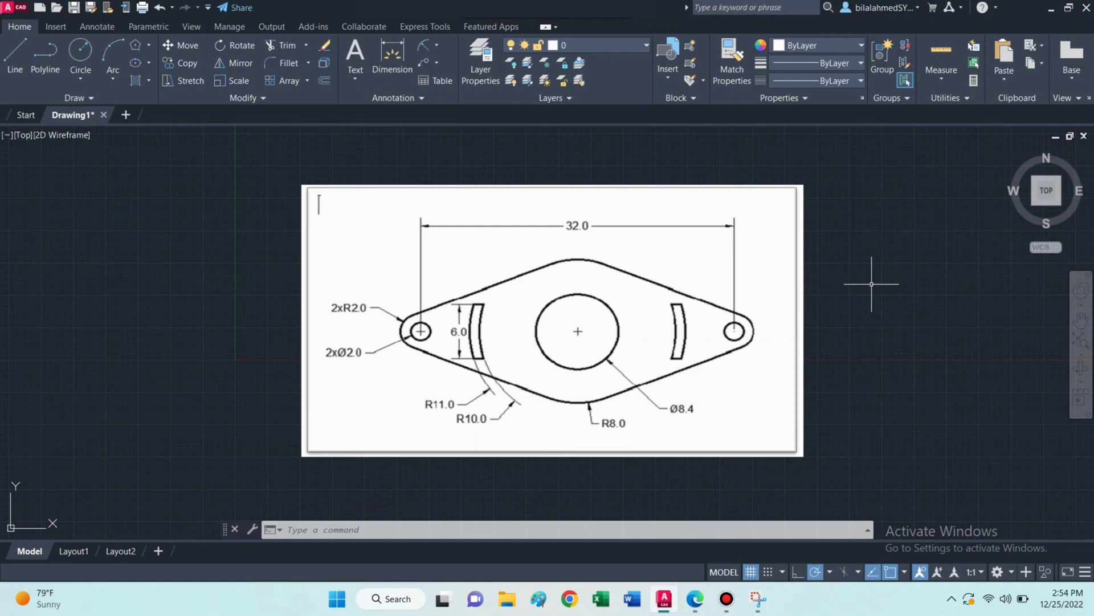
{"action": "type", "text": "icon"}
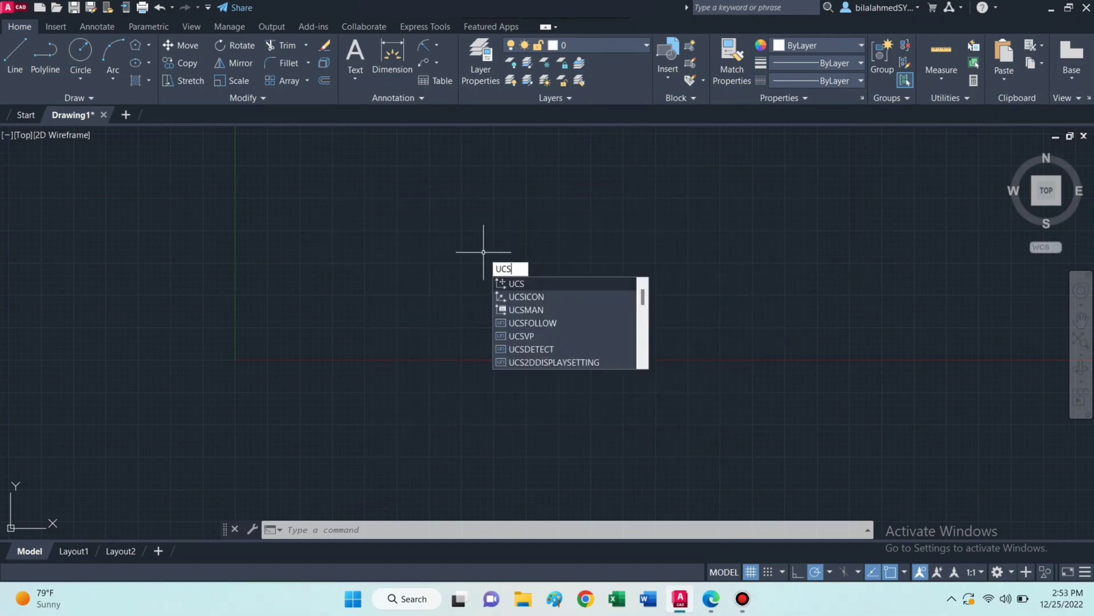
Fix the UCS icon at the corner (Noorigin) and set dimension arrow size 0.5, text height 1
{"action": "key", "text": "Return"}
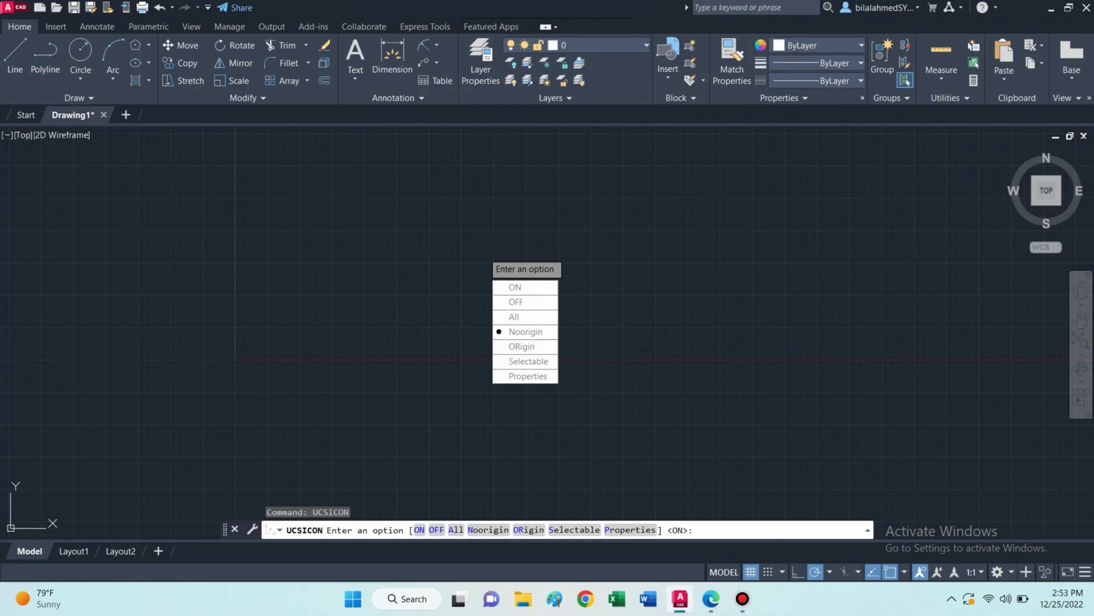
{"action": "key", "text": "Return"}
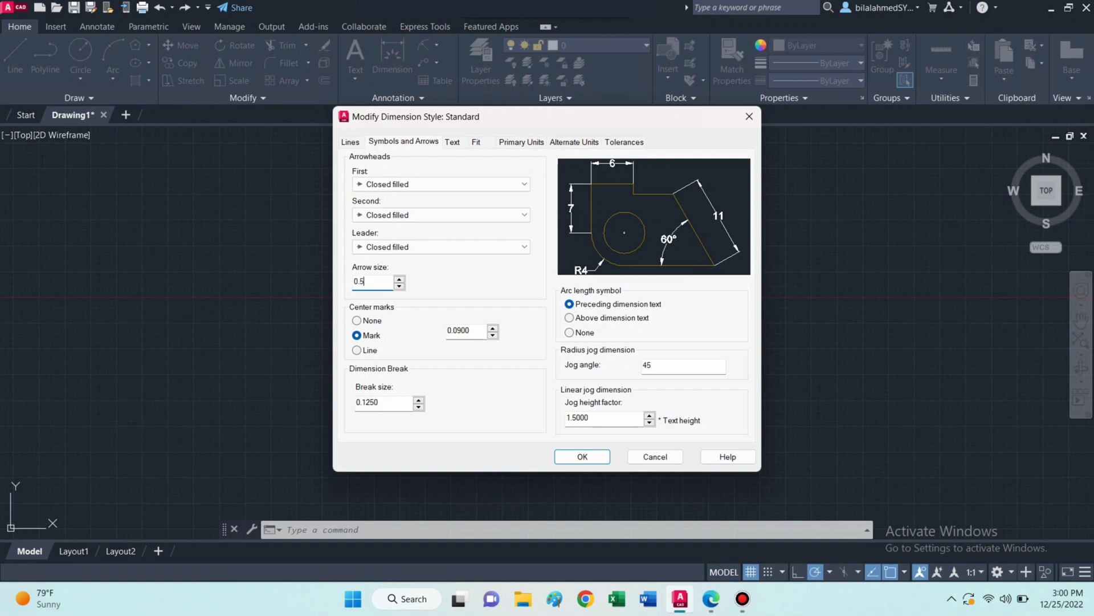
{"action": "key", "text": "ctrl+Tab"}
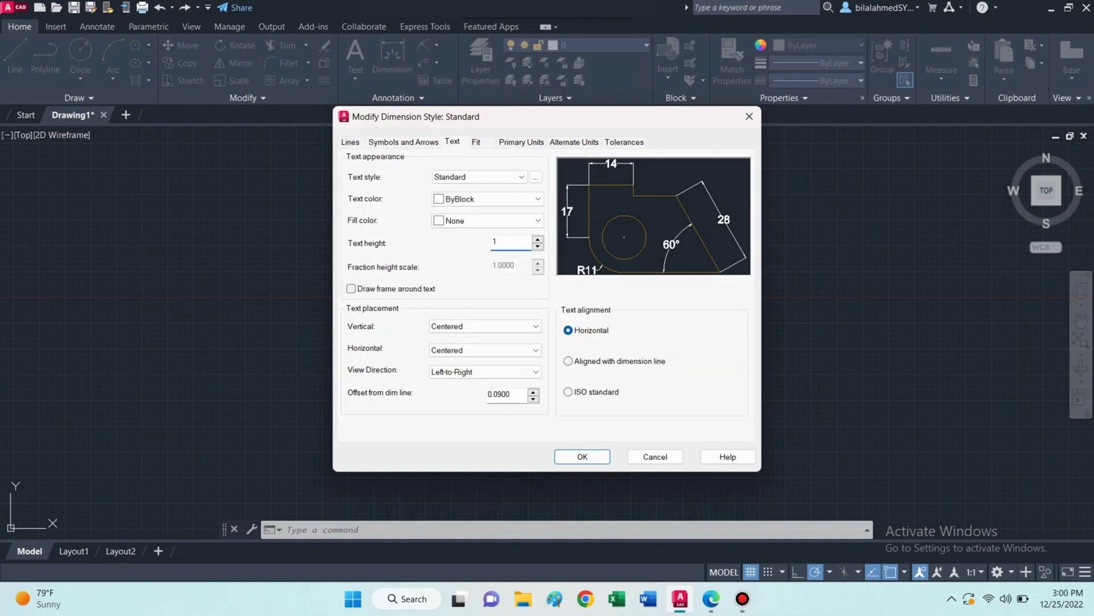
{"action": "key", "text": "ctrl+shift+Tab"}
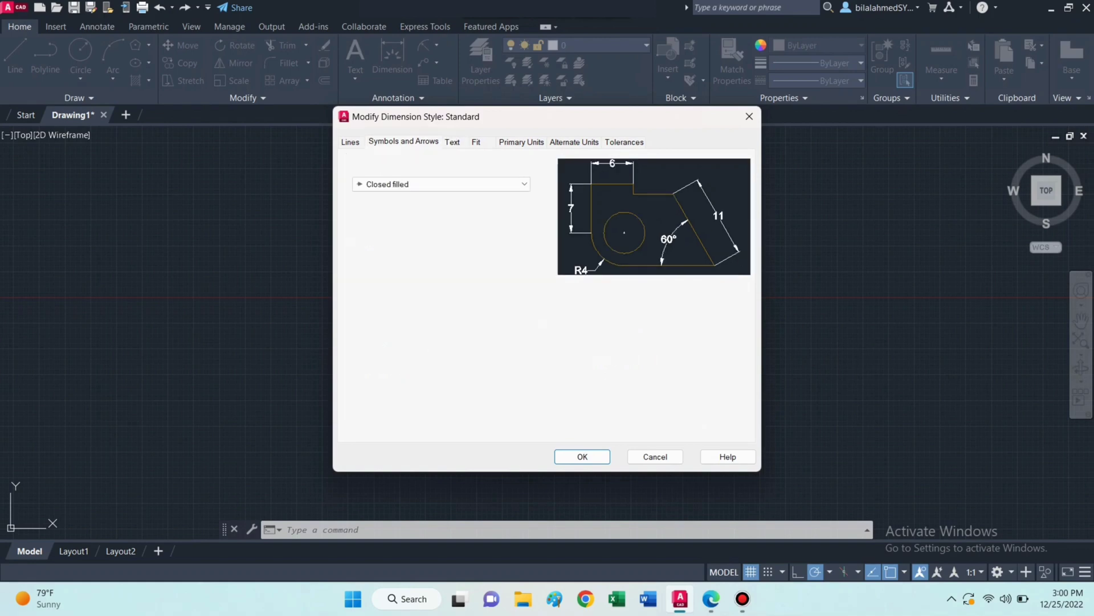
{"action": "key", "text": "ctrl+Tab"}
{"action": "key", "text": "ctrl+Tab"}
{"action": "key", "text": "ctrl+Tab"}
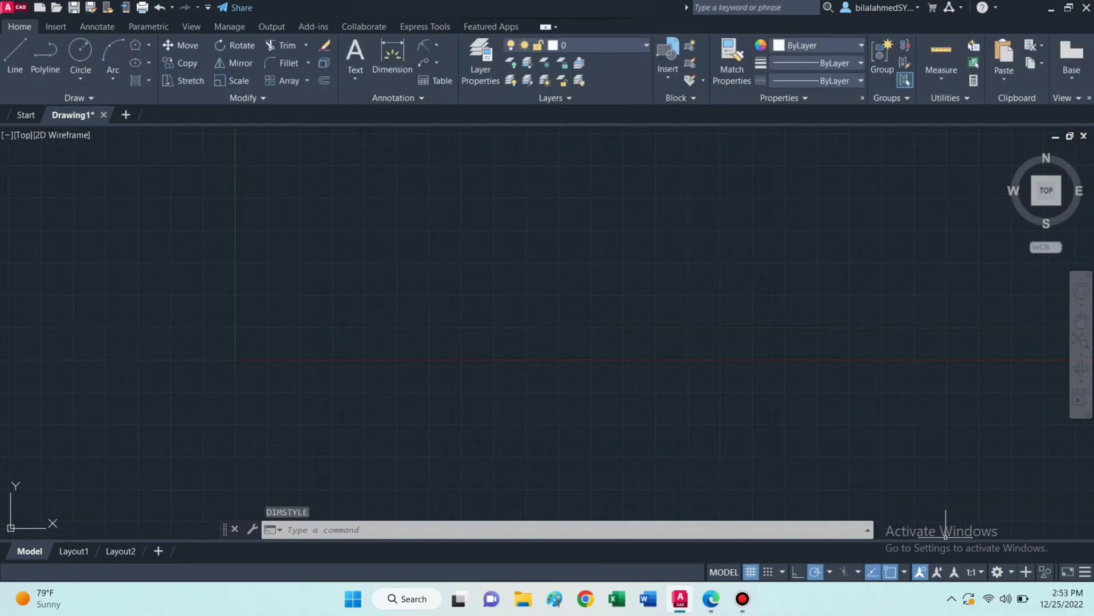
Enable every object snap mode in Drafting Settings
{"action": "left_click", "coordinate": [904, 571]}
{"action": "type", "text": "tab"}
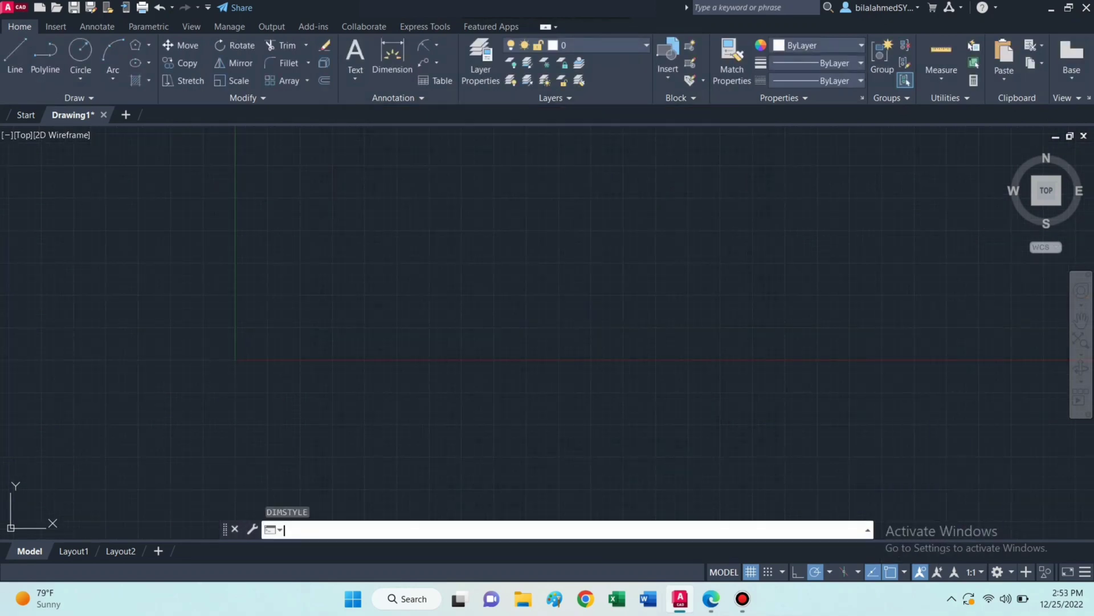
{"action": "key", "text": "Return"}
{"action": "left_click", "coordinate": [673, 215]}
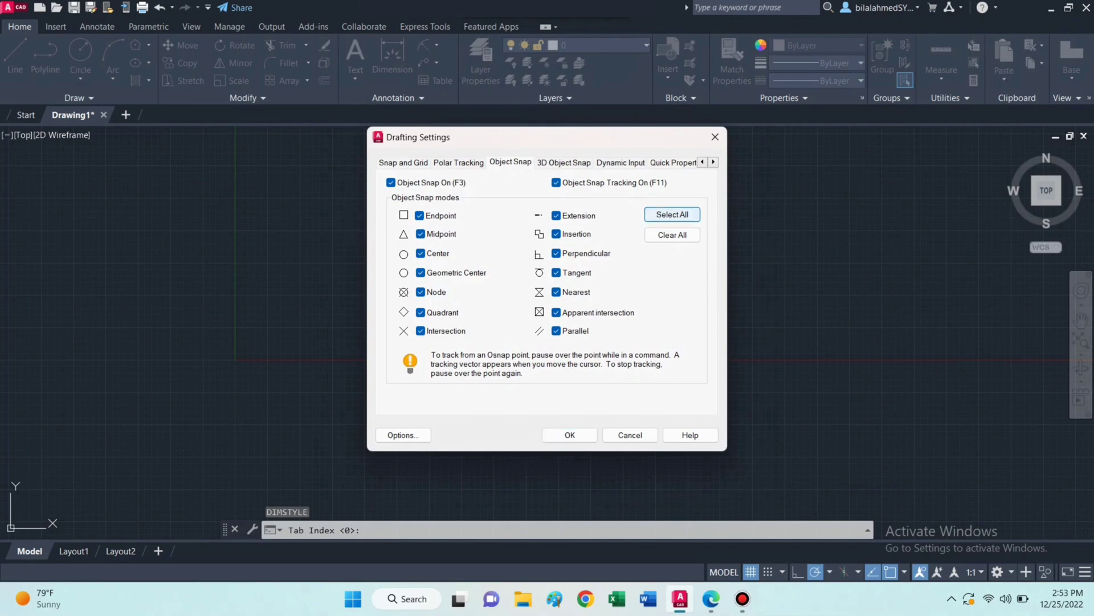
Draw a 32-unit horizontal line to the right
{"action": "left_click", "coordinate": [570, 434]}
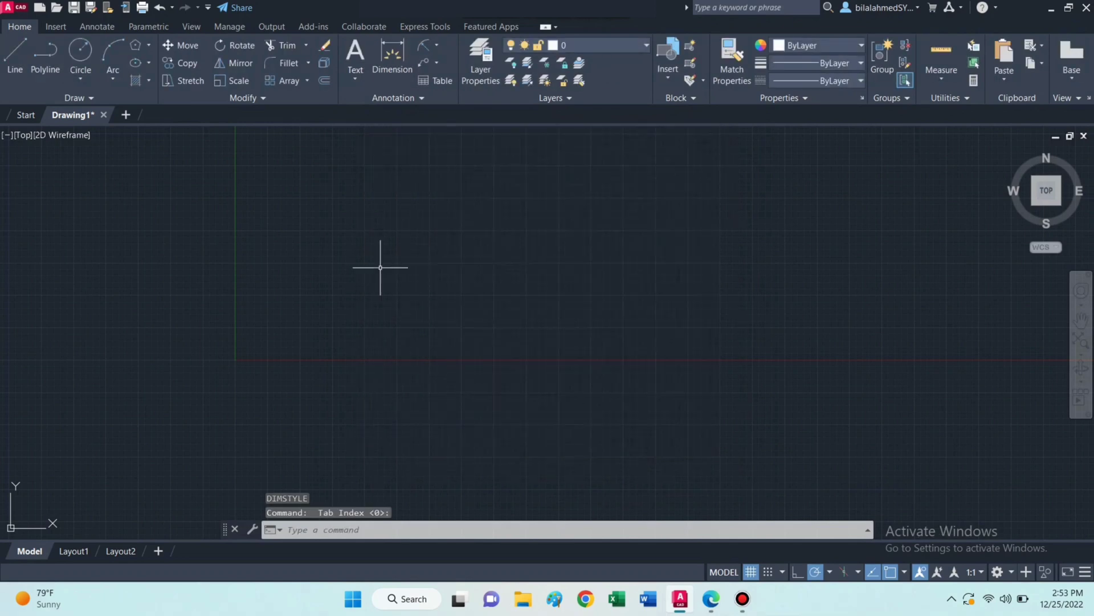
{"action": "left_click", "coordinate": [15, 60]}
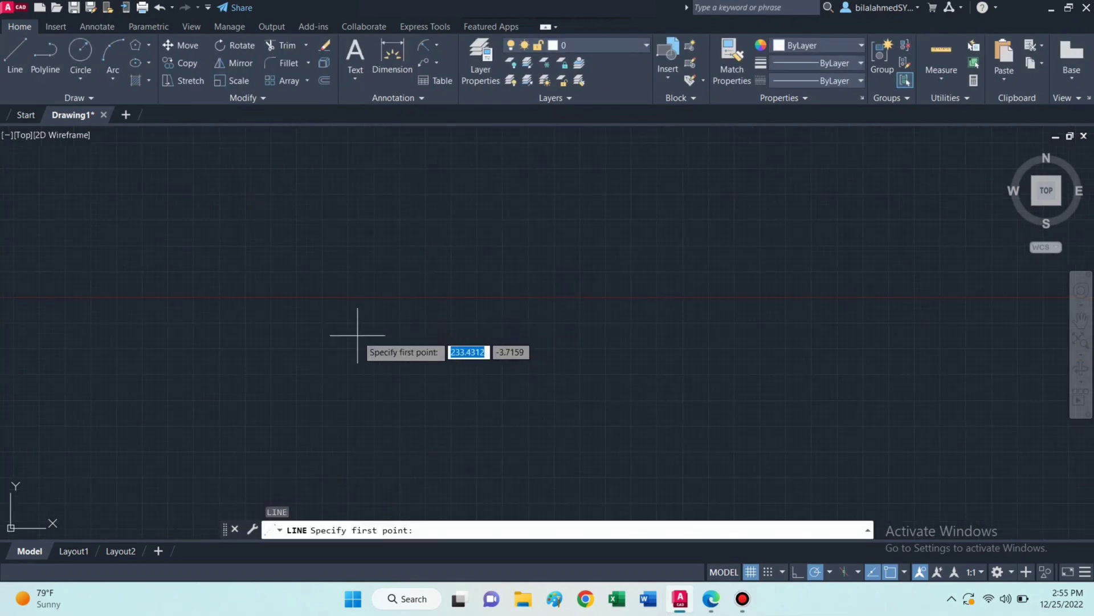
{"action": "left_click", "coordinate": [357, 335]}
{"action": "type", "text": "32"}
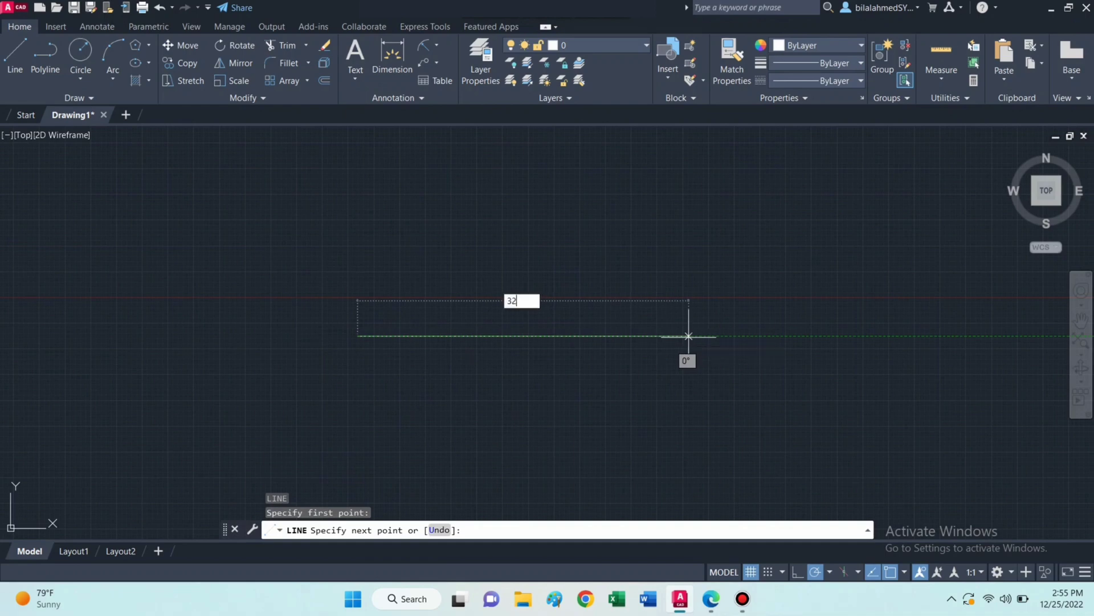
{"action": "key", "text": "Return"}
{"action": "key", "text": "Escape"}
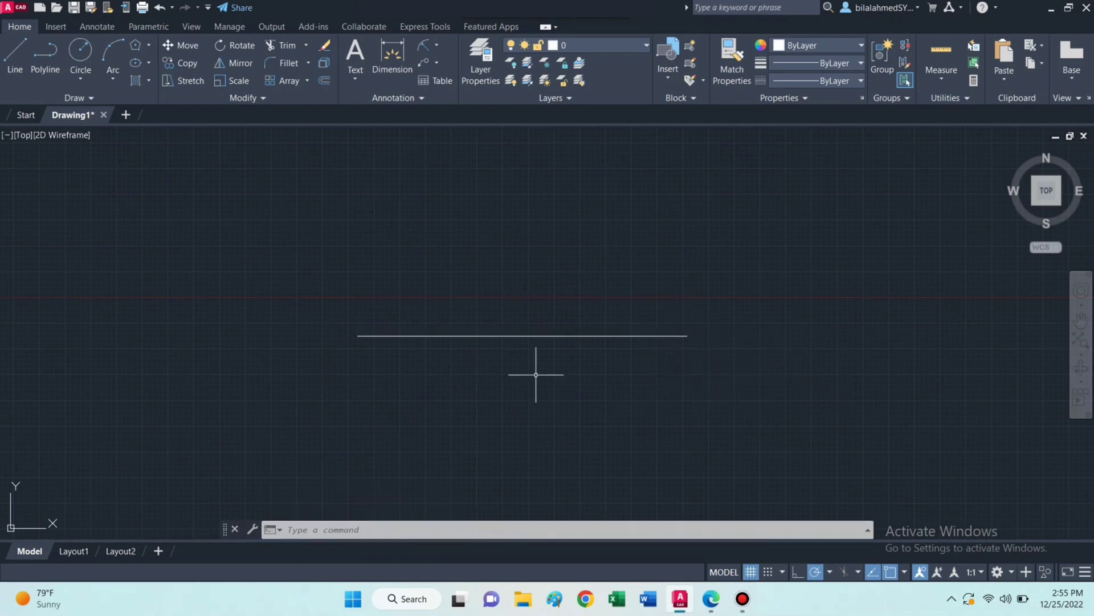
{"action": "type", "text": "c"}
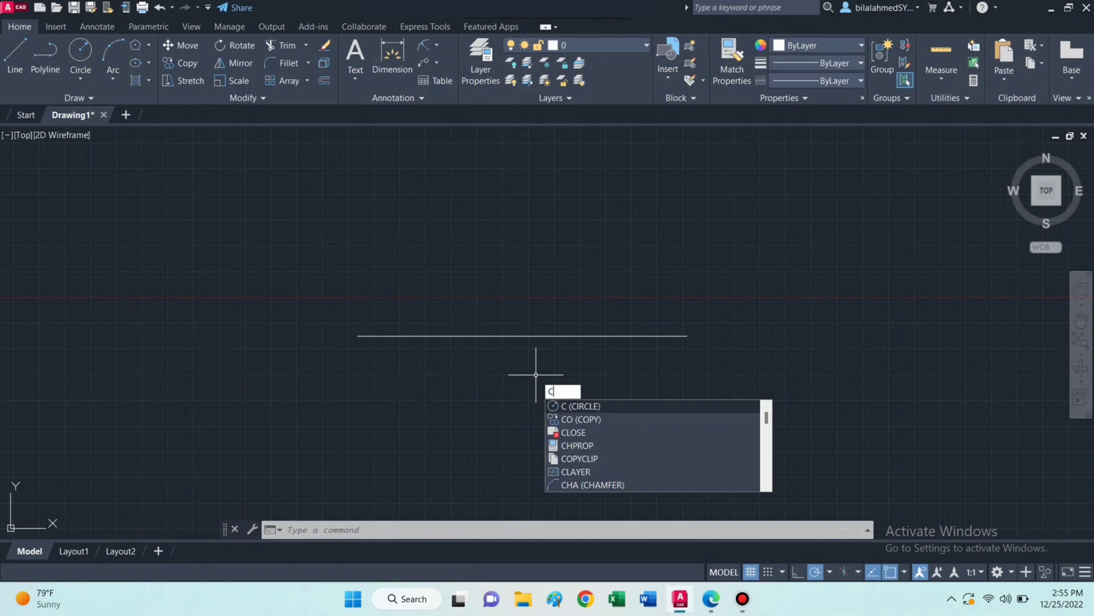
Draw a radius 8 circle and a Ø8.4 circle at the line's midpoint
{"action": "key", "text": "Return"}
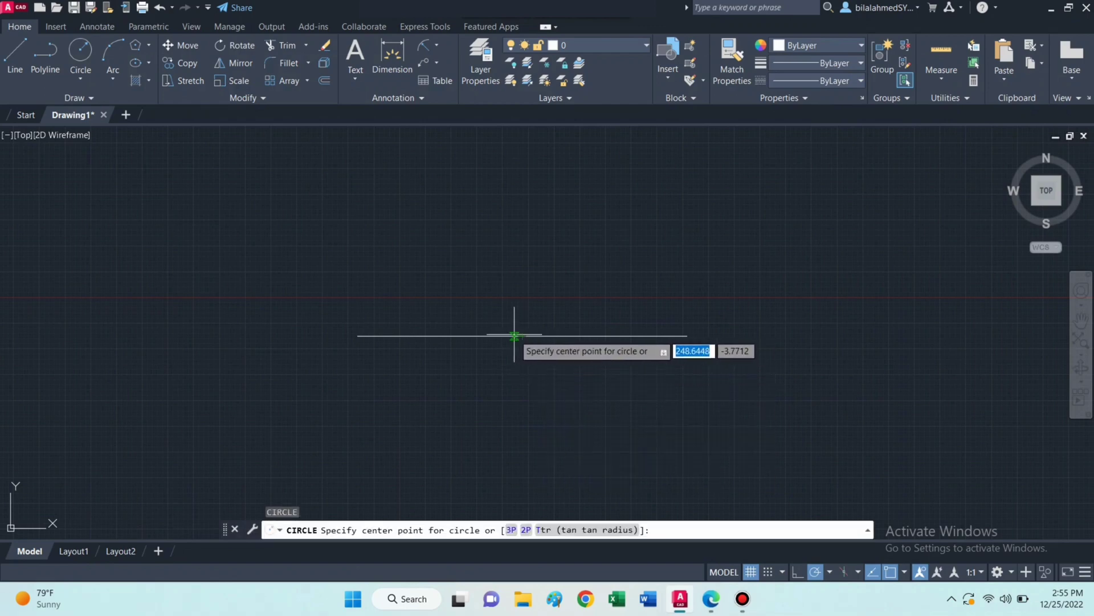
{"action": "left_click", "coordinate": [523, 336]}
{"action": "type", "text": "8"}
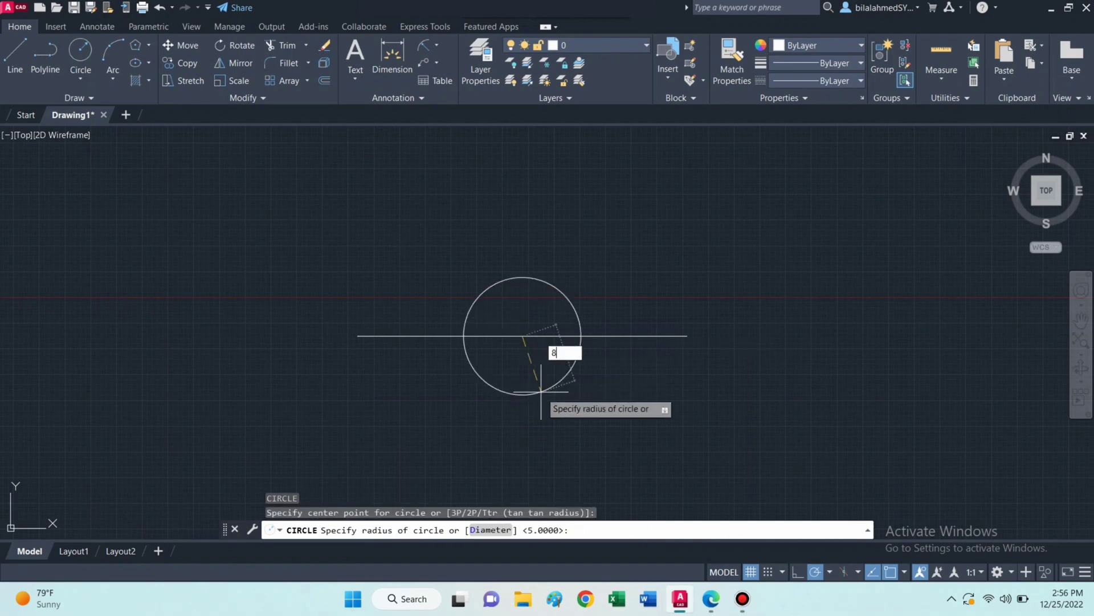
{"action": "key", "text": "Return"}
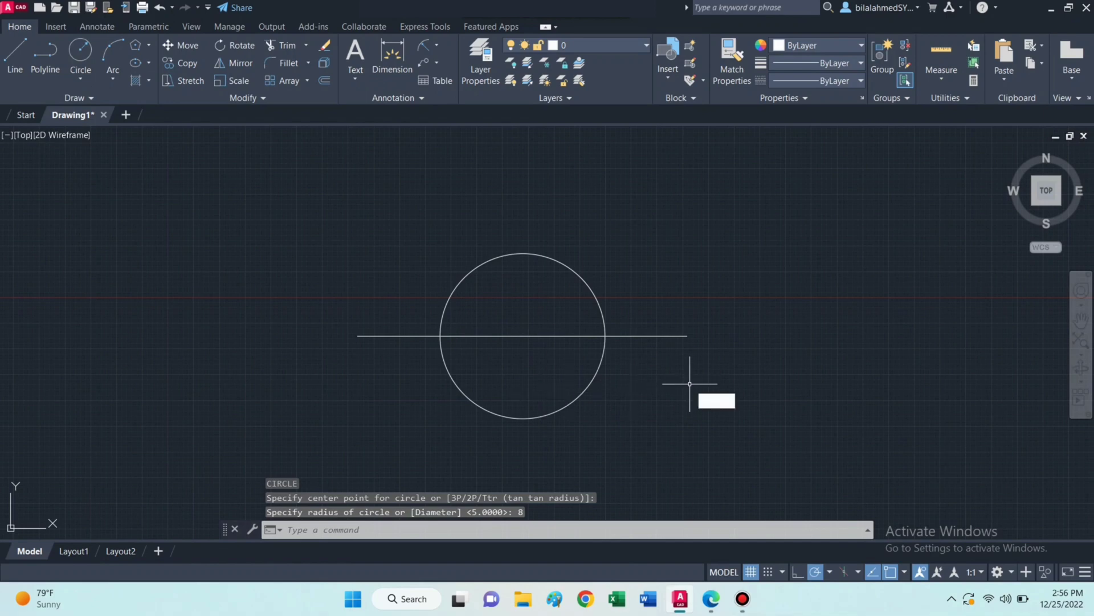
{"action": "type", "text": "c"}
{"action": "key", "text": "Return"}
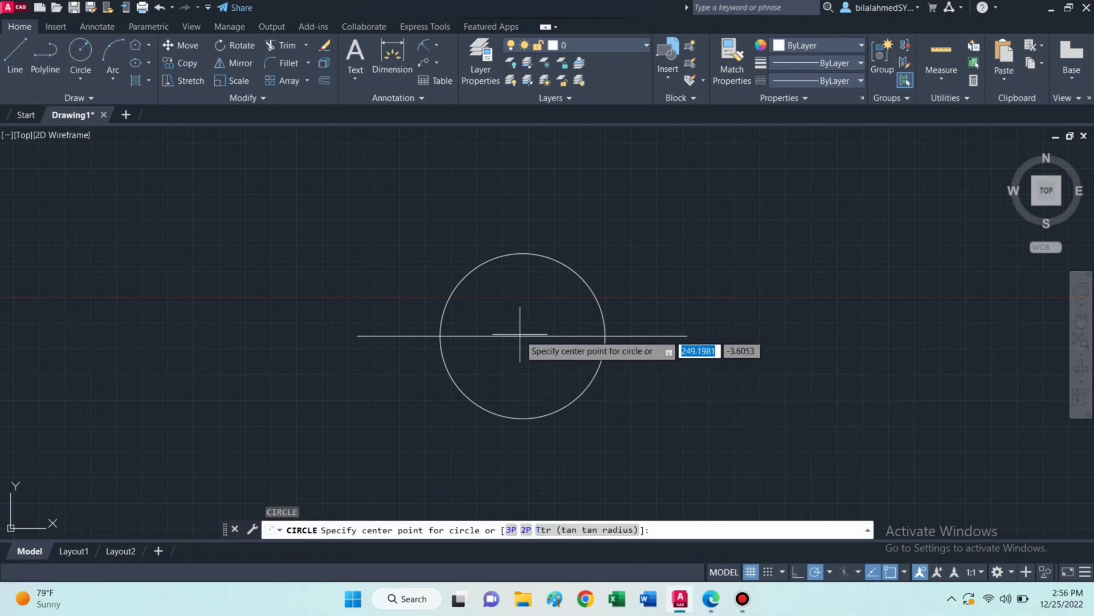
{"action": "left_click", "coordinate": [522, 336]}
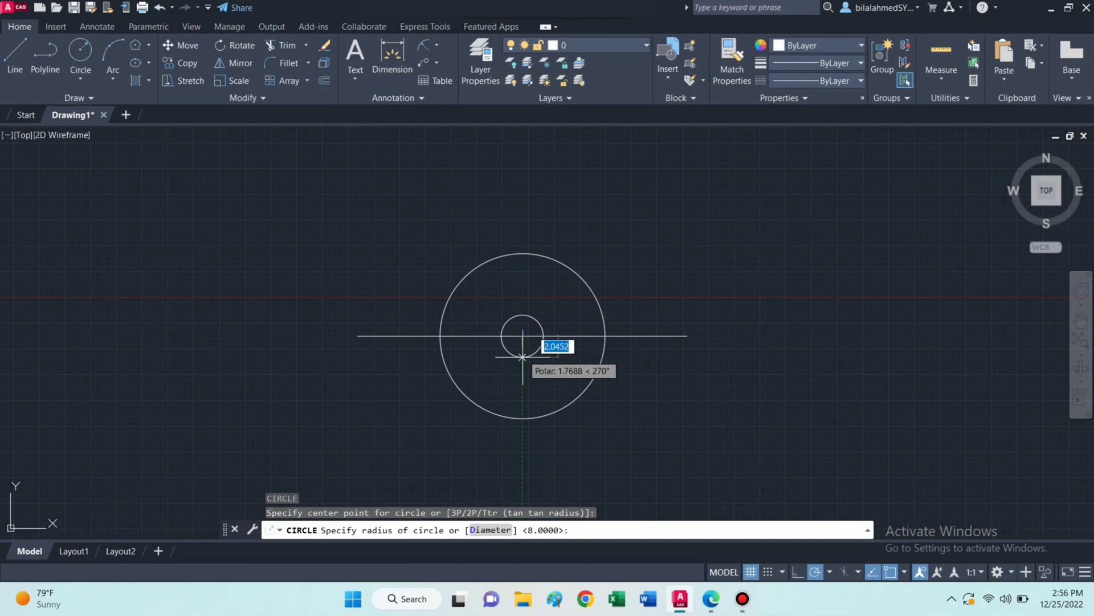
{"action": "type", "text": "d"}
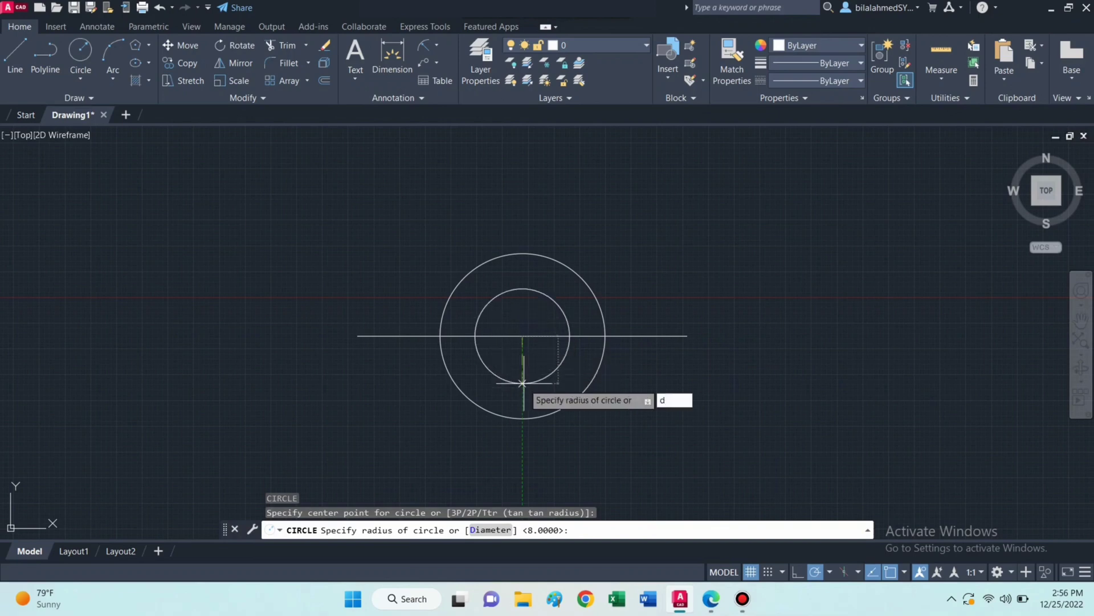
{"action": "key", "text": "Return"}
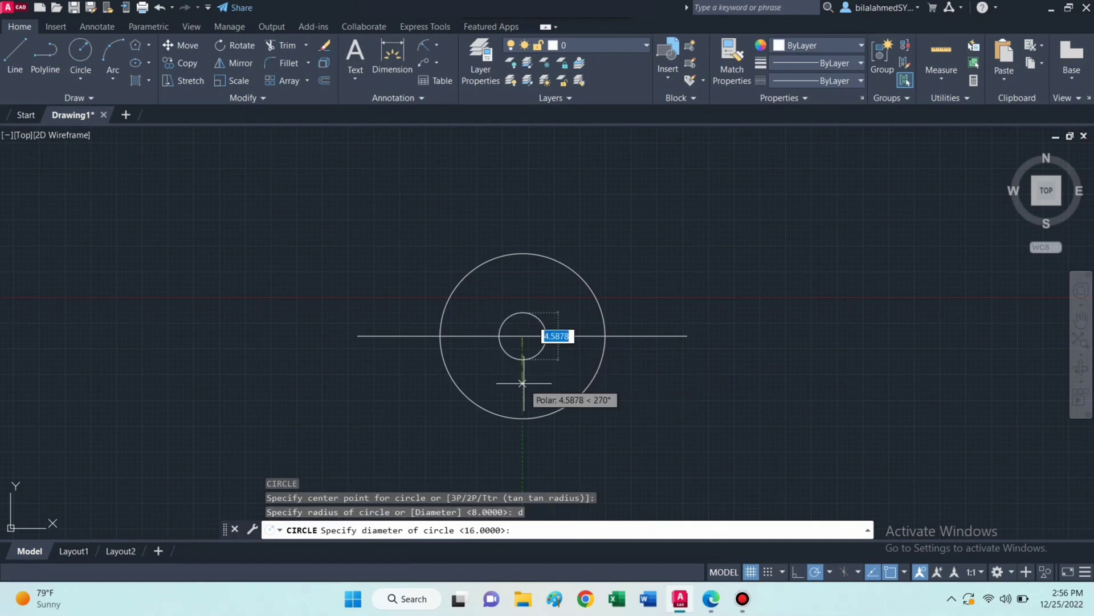
{"action": "type", "text": "8.4"}
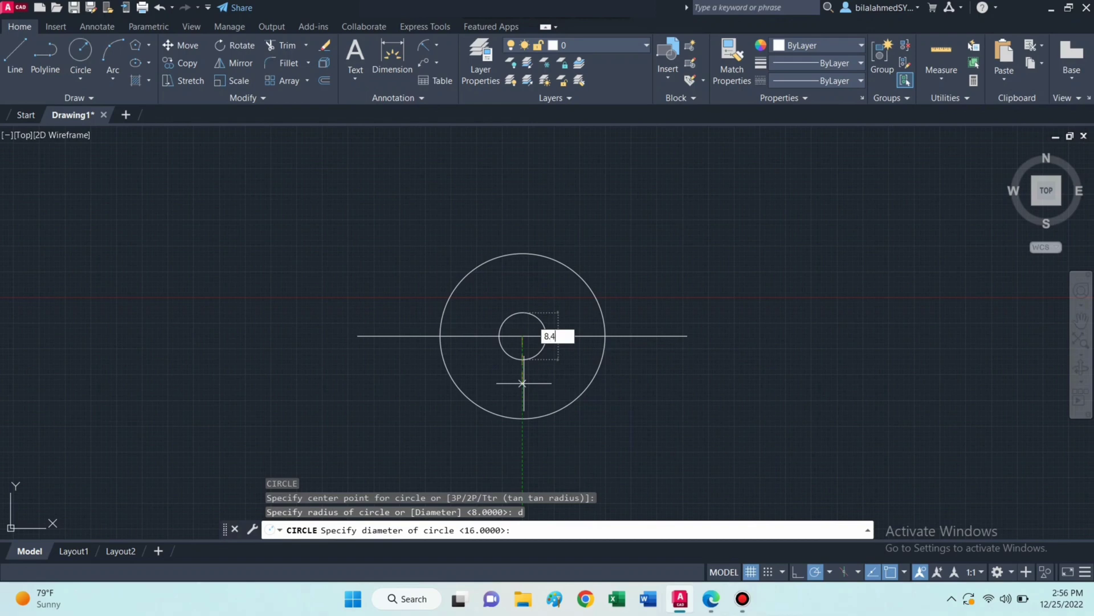
{"action": "key", "text": "Return"}
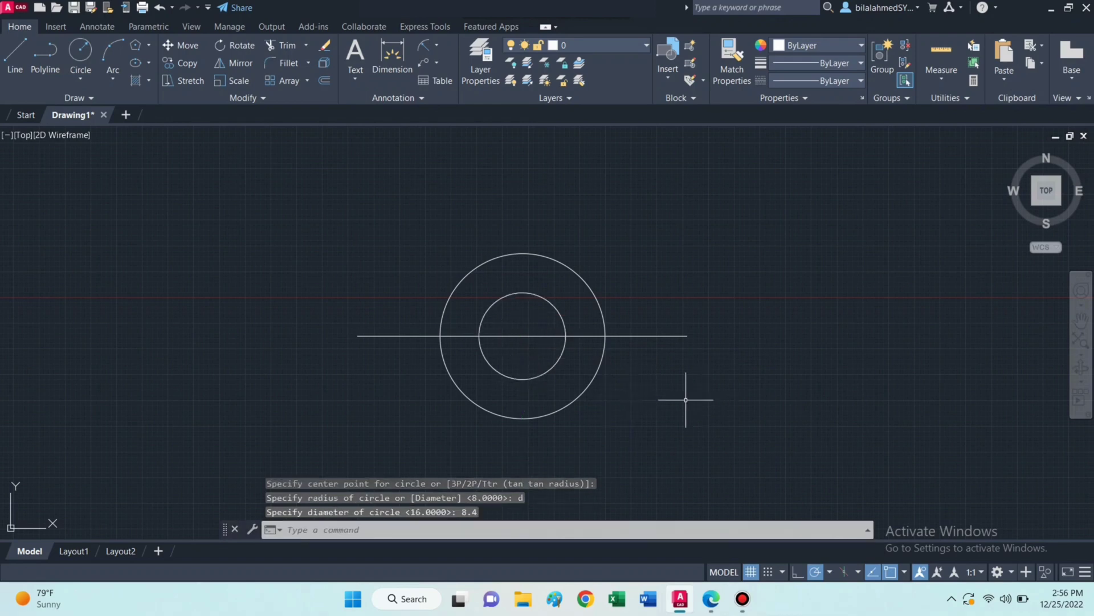
{"action": "type", "text": "c"}
Add radius 10 and radius 11 circles on the same centre
{"action": "key", "text": "Return"}
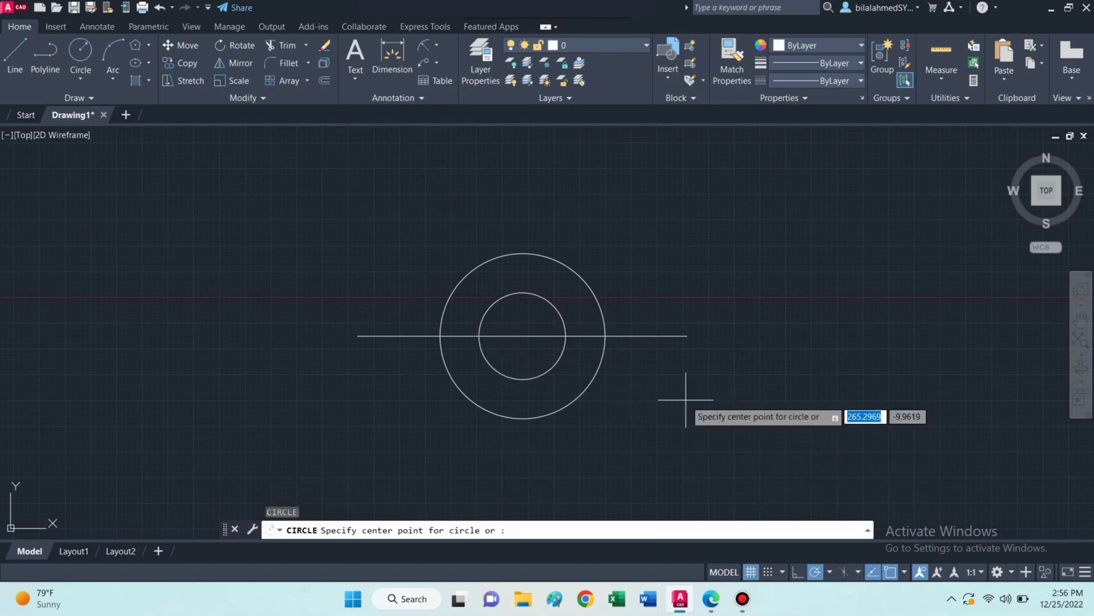
{"action": "left_click", "coordinate": [523, 335]}
{"action": "type", "text": "10"}
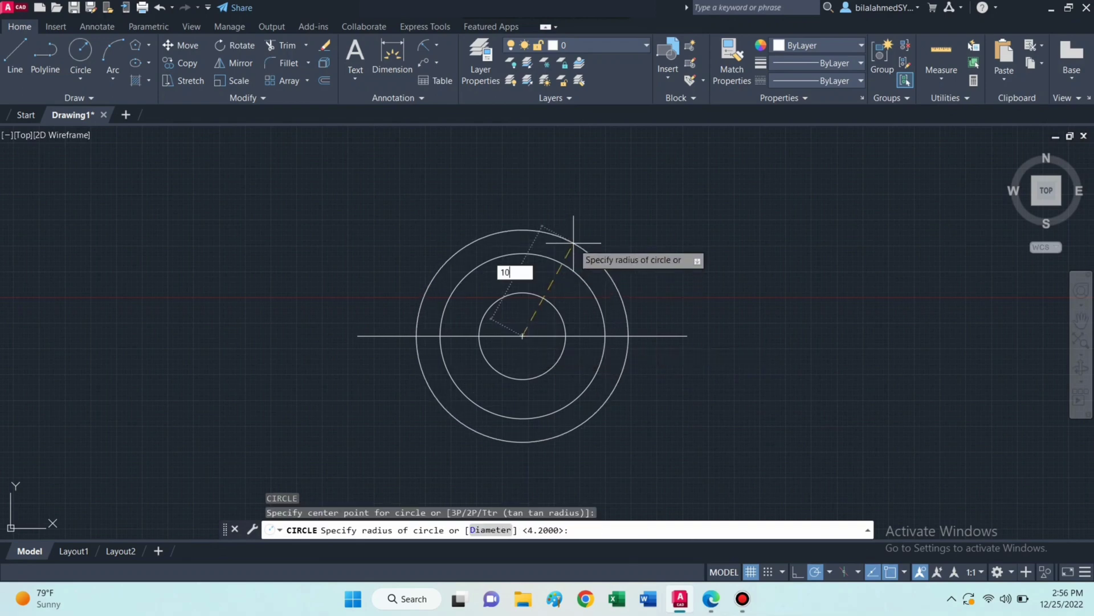
{"action": "key", "text": "Return"}
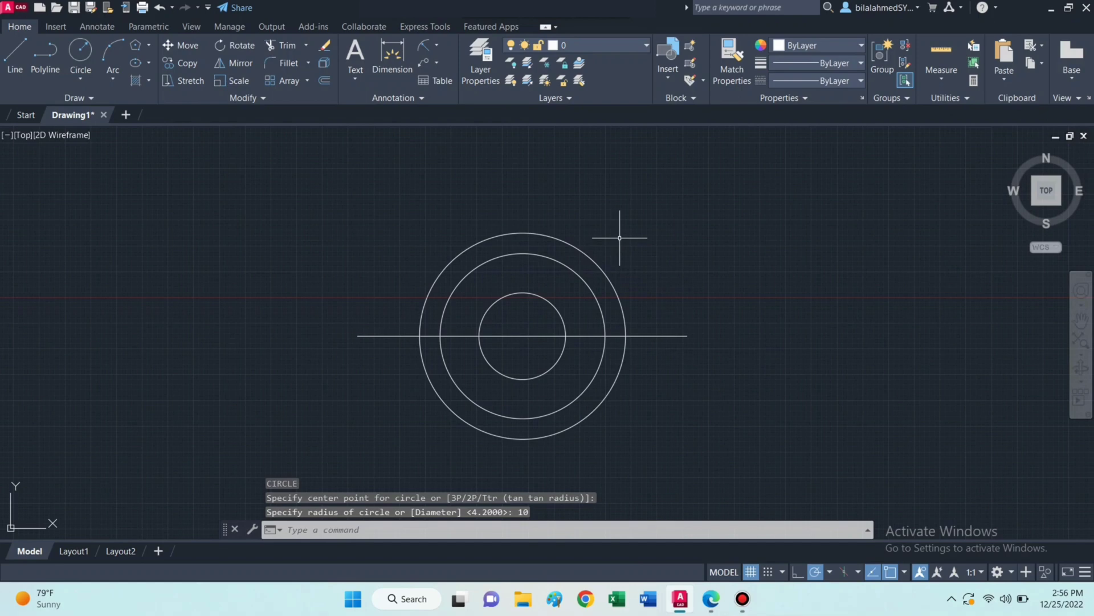
{"action": "type", "text": "c"}
{"action": "key", "text": "Return"}
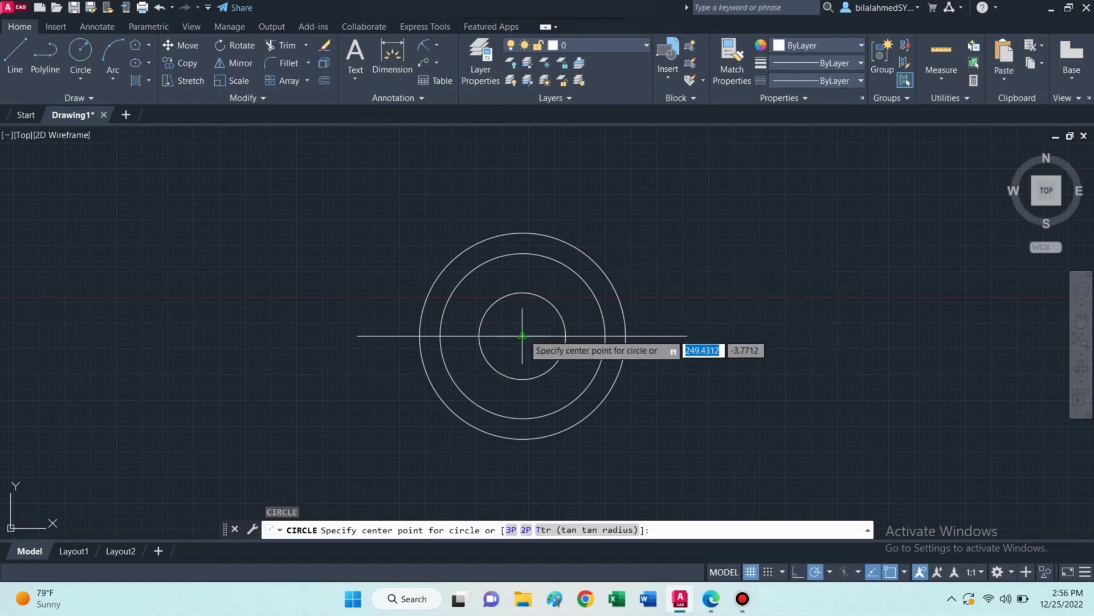
{"action": "left_click", "coordinate": [522, 336]}
{"action": "type", "text": "11"}
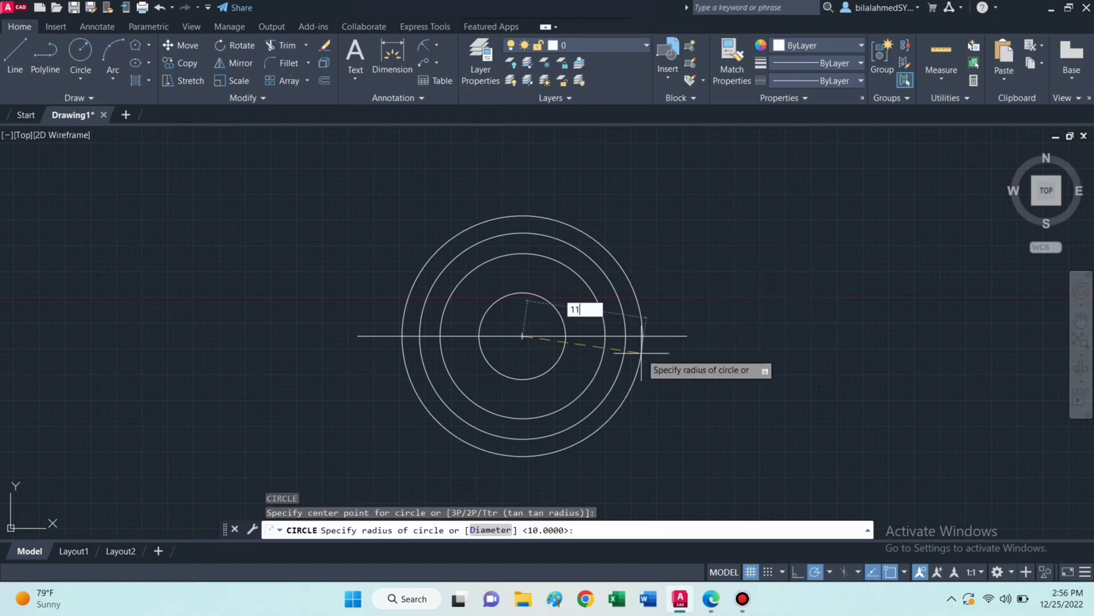
{"action": "key", "text": "Return"}
{"action": "type", "text": "c"}
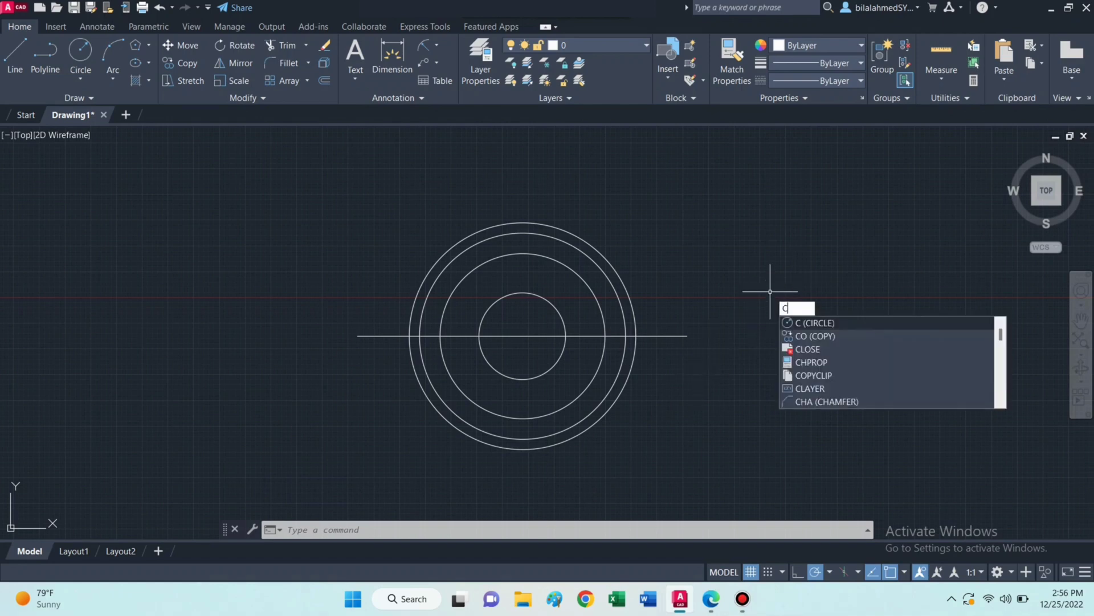
Draw a small circle and a concentric Ø2 hole at the line's right end
{"action": "key", "text": "Return"}
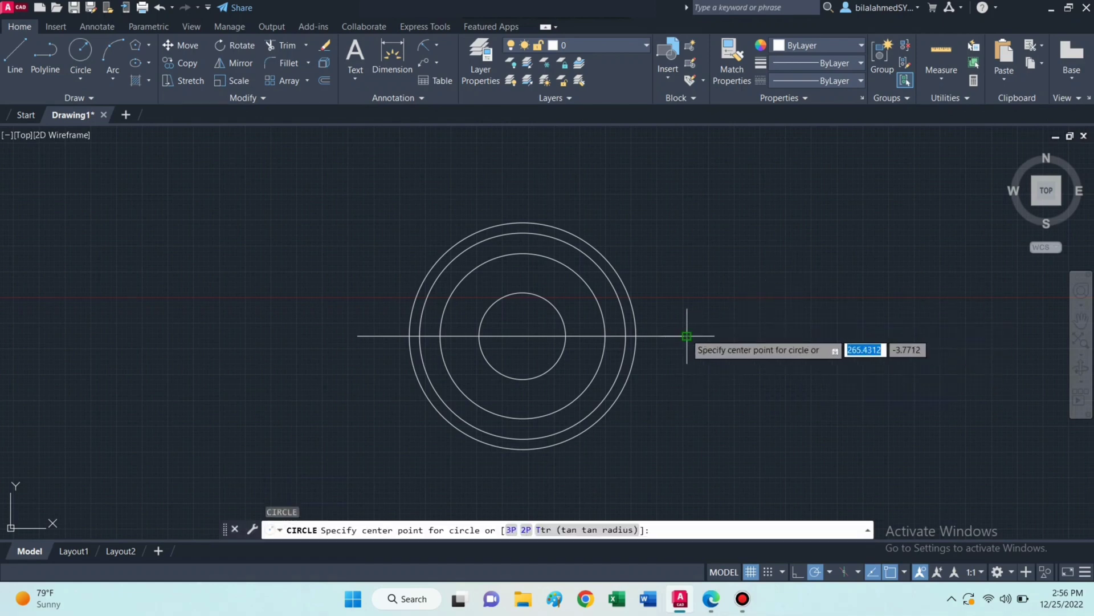
{"action": "left_click", "coordinate": [687, 336]}
{"action": "type", "text": "2"}
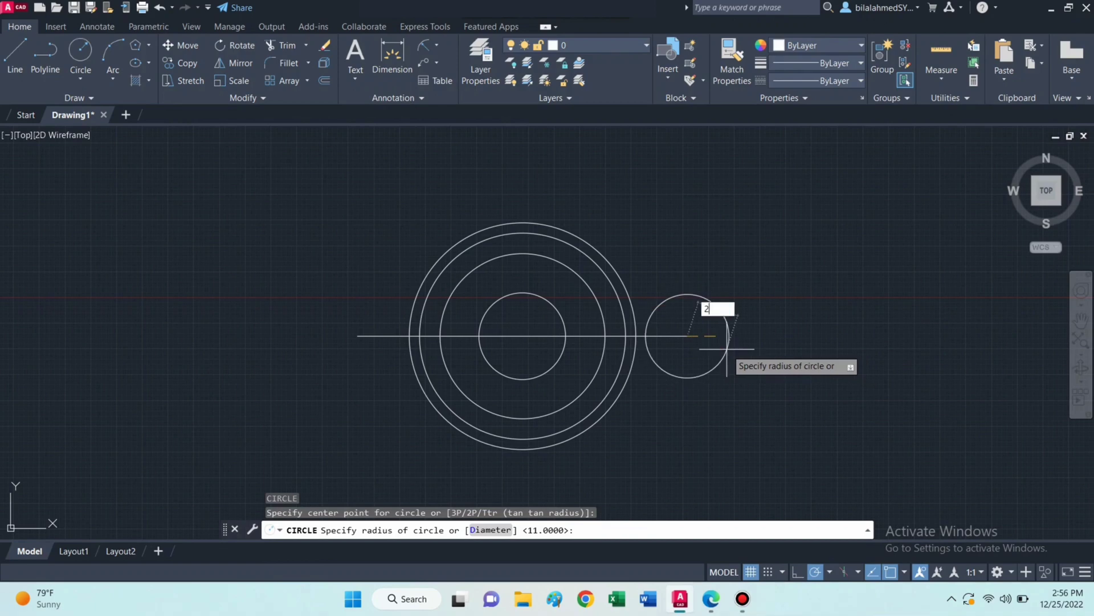
{"action": "key", "text": "Return"}
{"action": "type", "text": "C"}
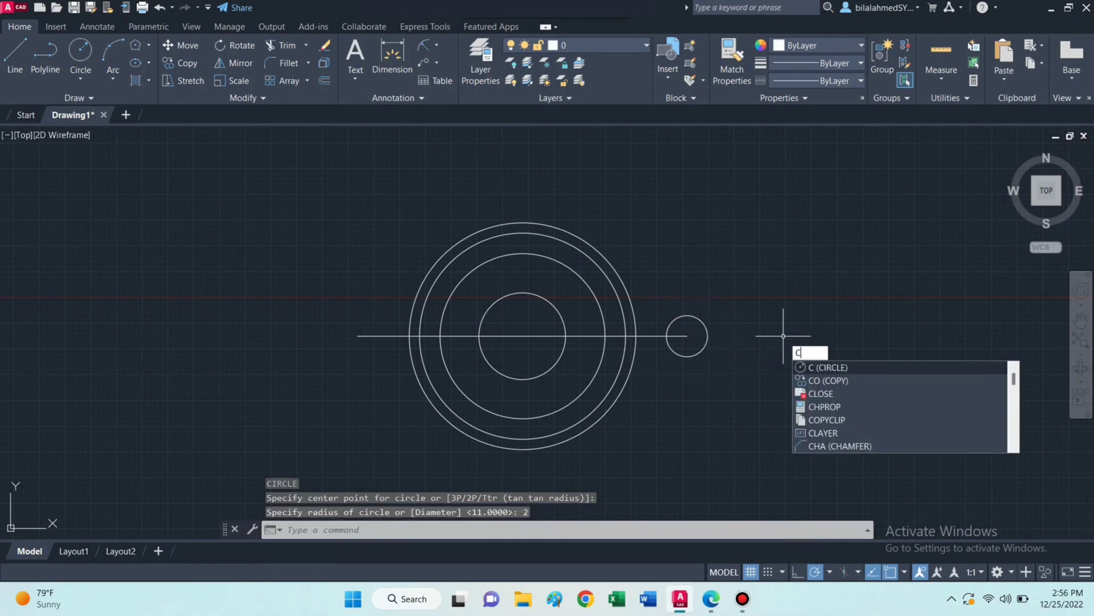
{"action": "key", "text": "Return"}
{"action": "left_click", "coordinate": [687, 335]}
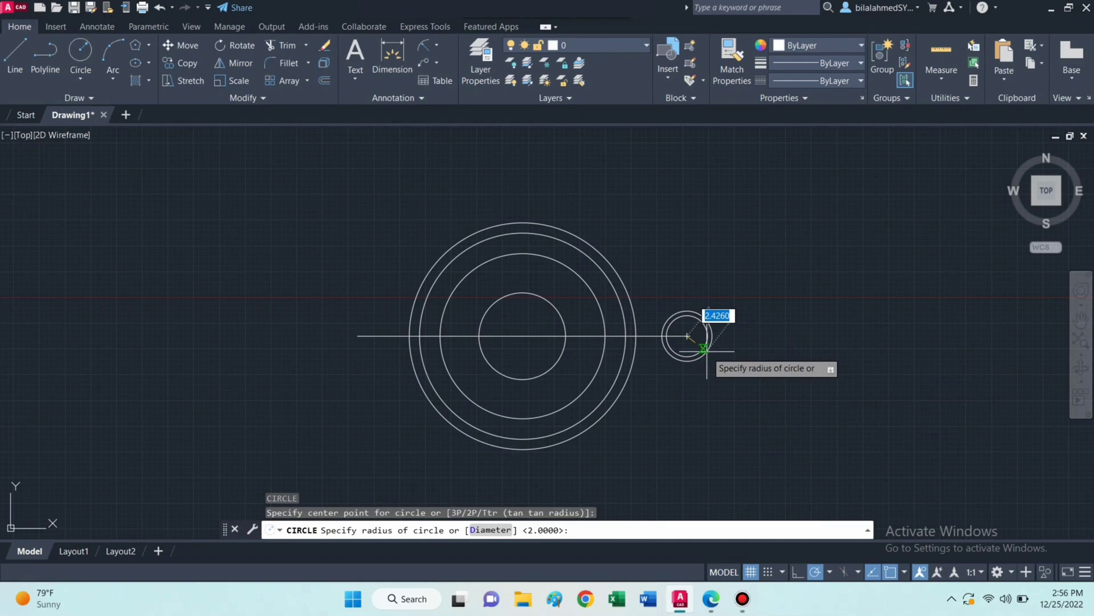
{"action": "type", "text": "d"}
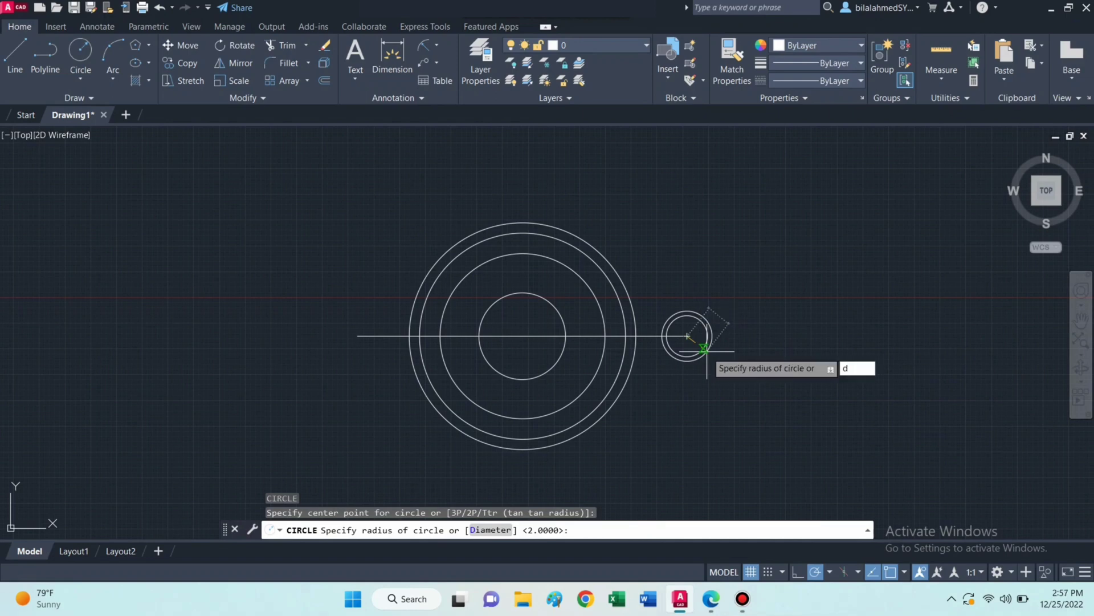
{"action": "key", "text": "Return"}
{"action": "type", "text": "2"}
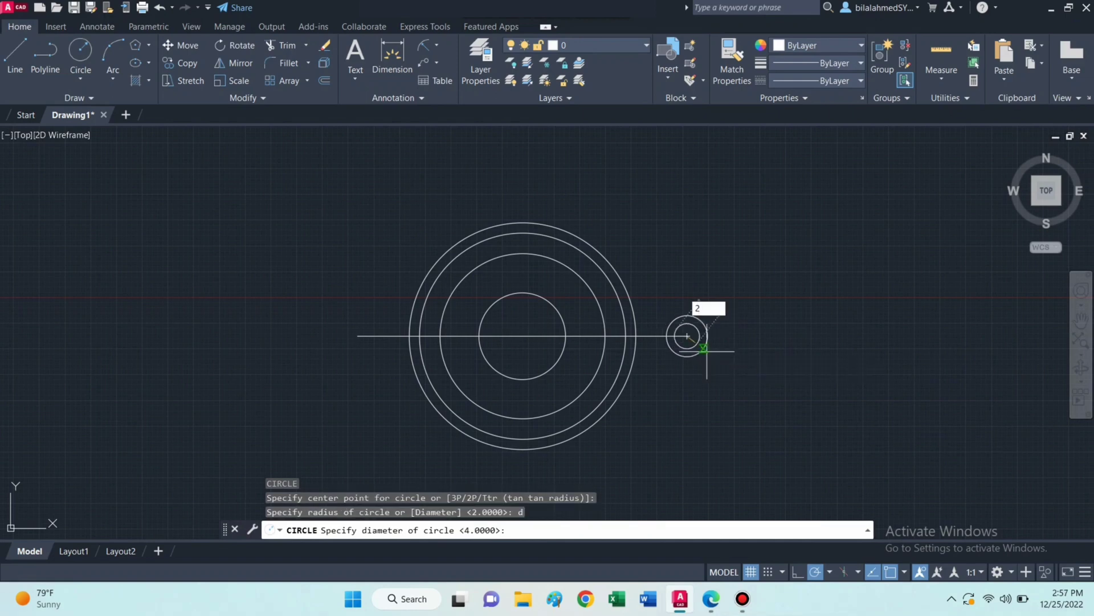
{"action": "key", "text": "Return"}
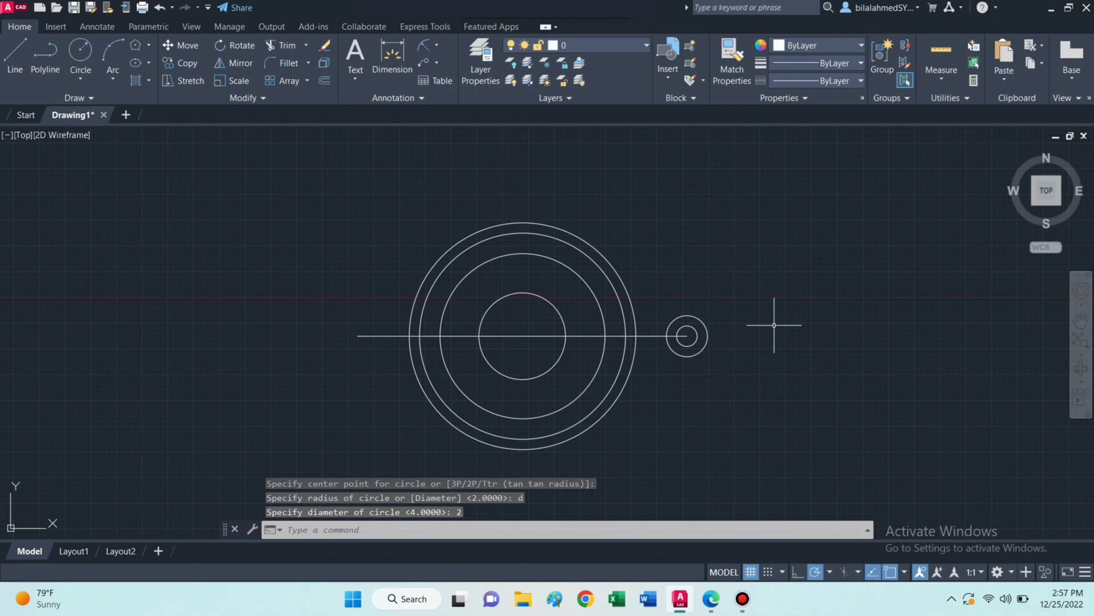
{"action": "type", "text": "co"}
Copy both right-end circles to the left end of the line
{"action": "key", "text": "Return"}
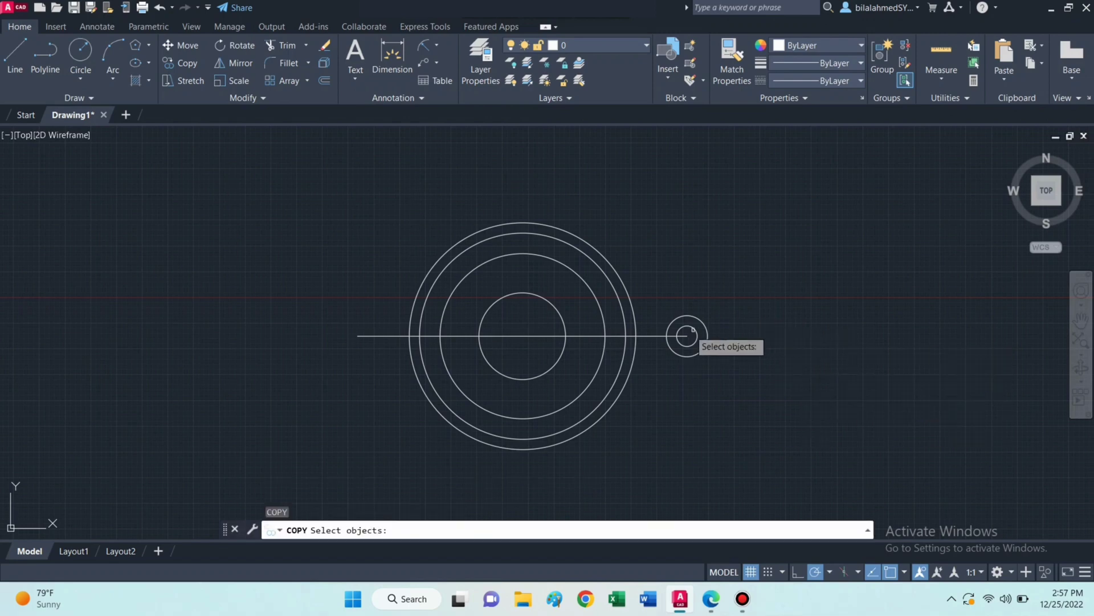
{"action": "left_click", "coordinate": [693, 332]}
{"action": "left_click", "coordinate": [686, 328]}
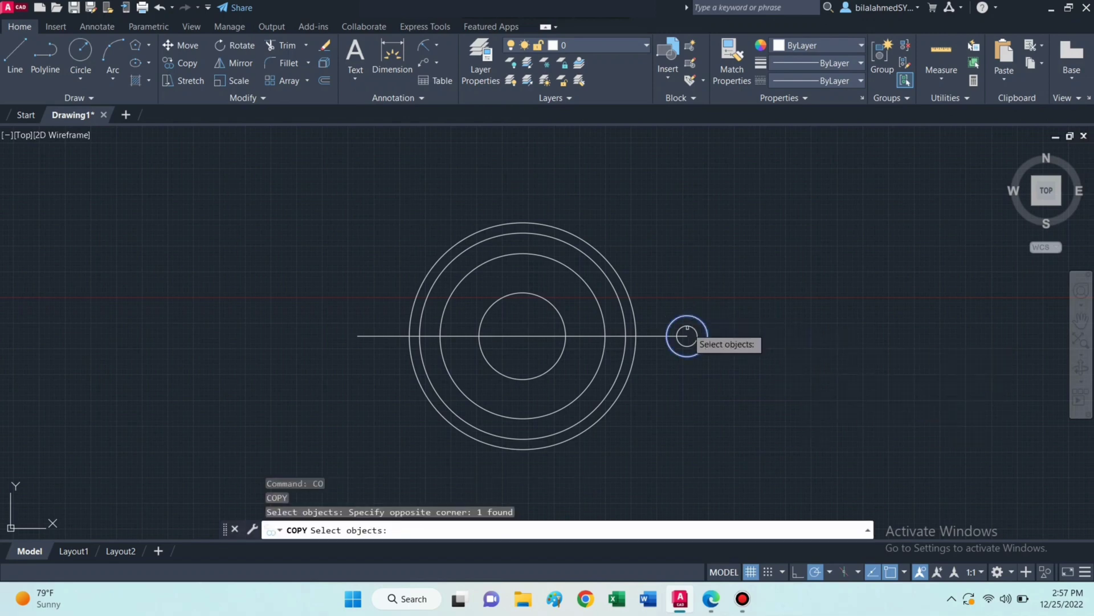
{"action": "left_click", "coordinate": [689, 335]}
{"action": "key", "text": "Return"}
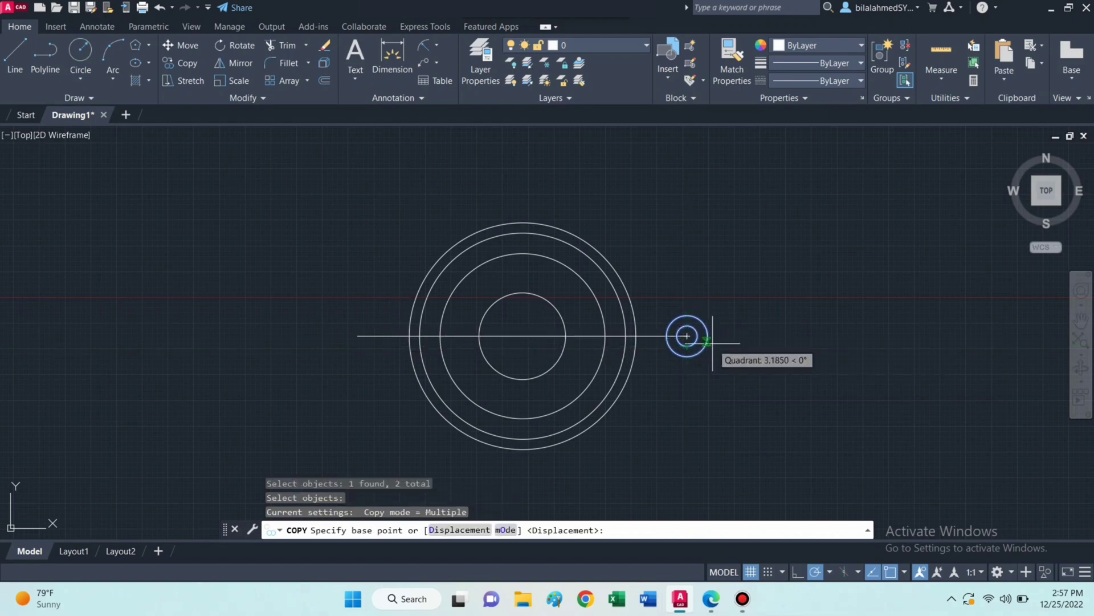
{"action": "left_click", "coordinate": [687, 335]}
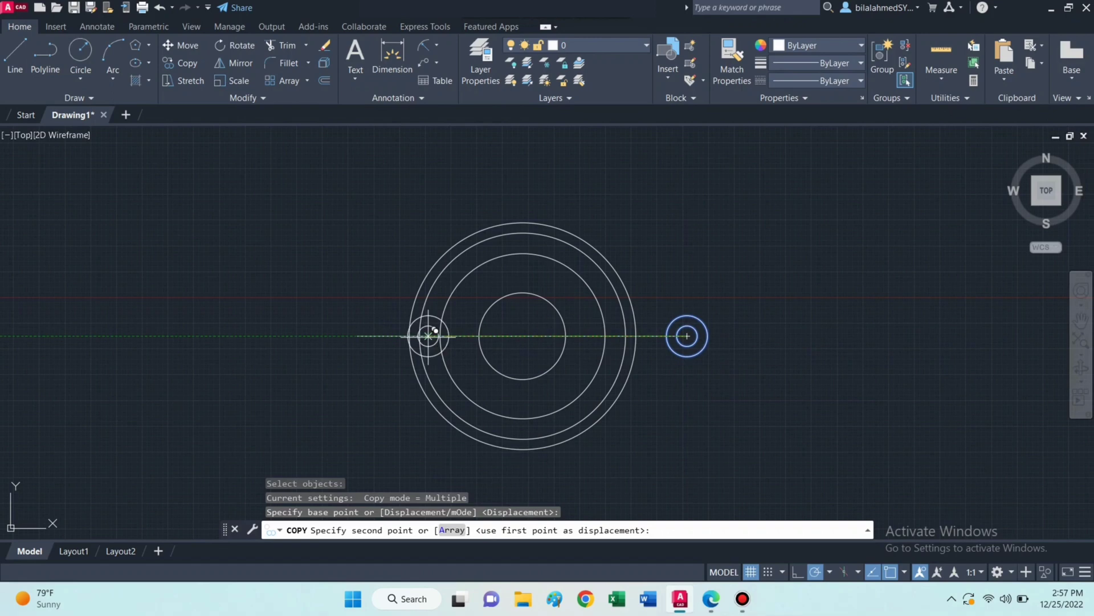
{"action": "left_click", "coordinate": [358, 335]}
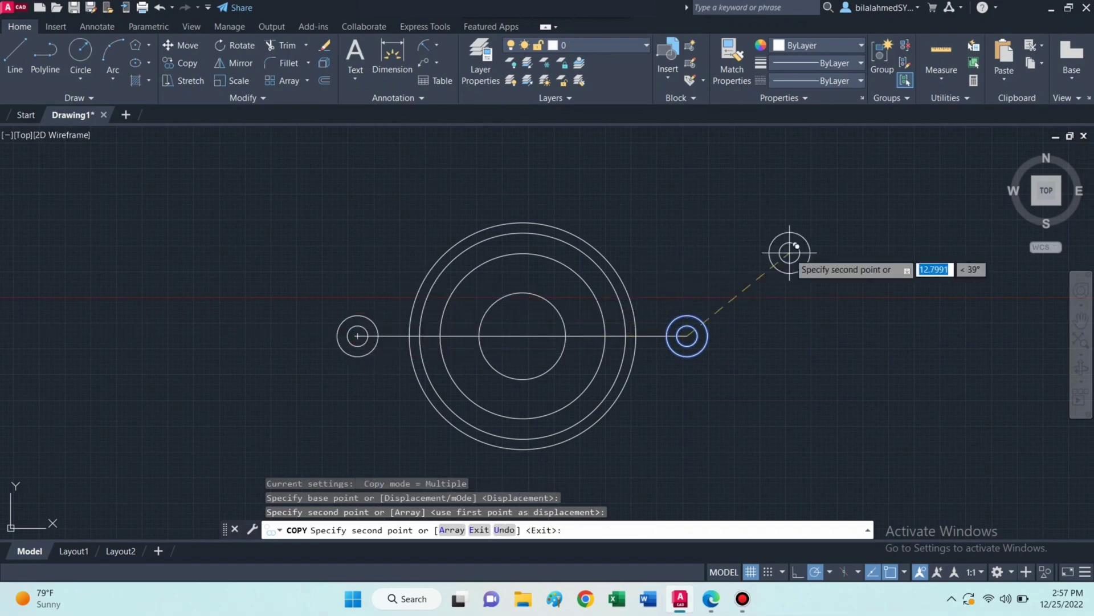
Restrict object snapping to Tangent only
{"action": "key", "text": "Escape"}
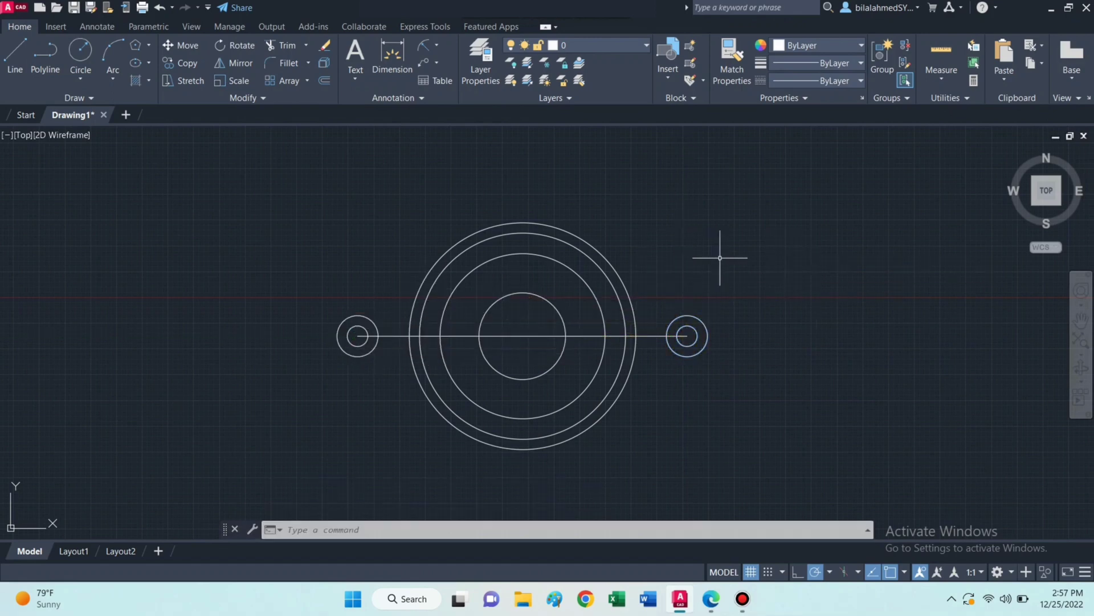
{"action": "left_click", "coordinate": [904, 571]}
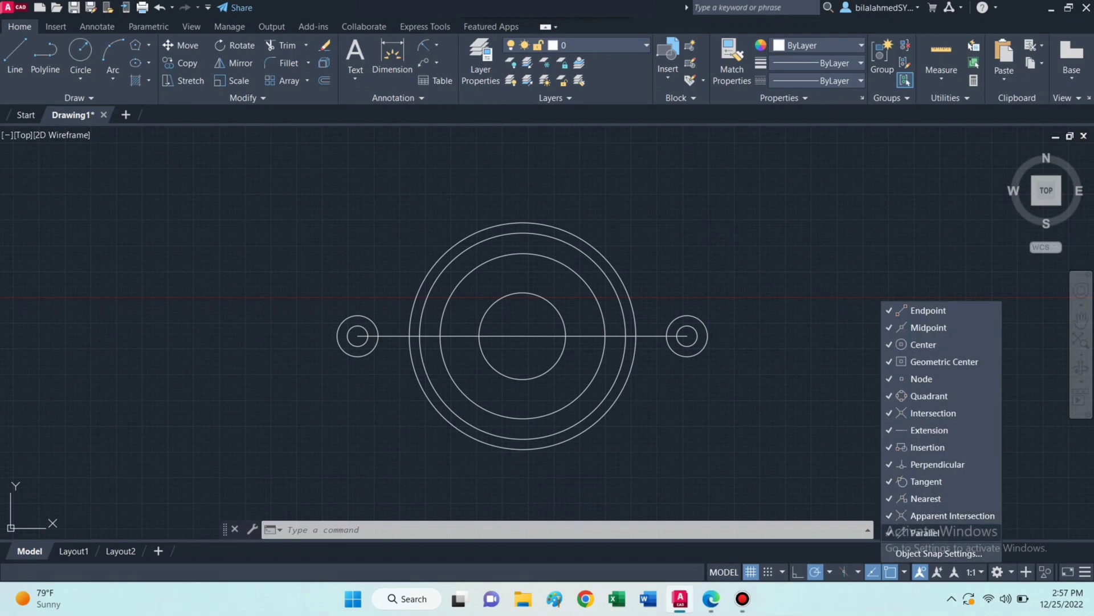
{"action": "left_click", "coordinate": [923, 533]}
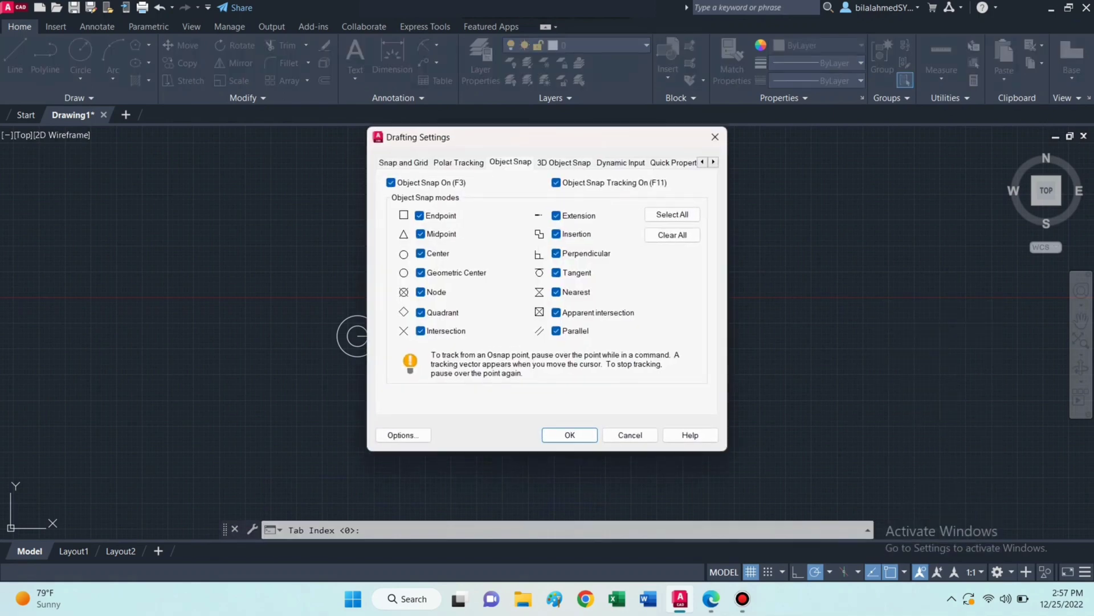
{"action": "left_click", "coordinate": [672, 235]}
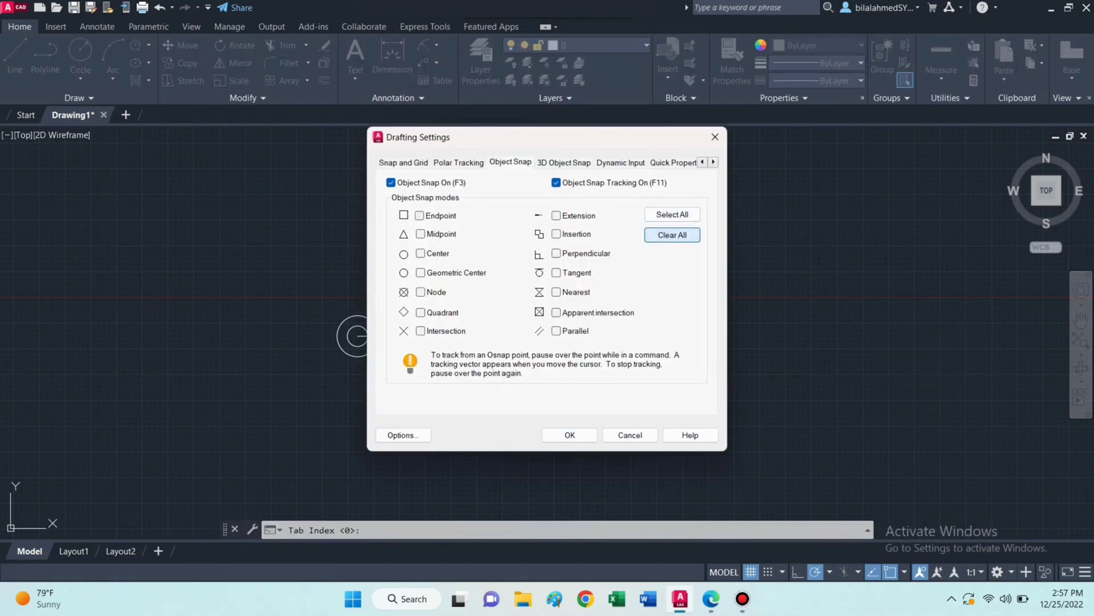
{"action": "left_click", "coordinate": [557, 272]}
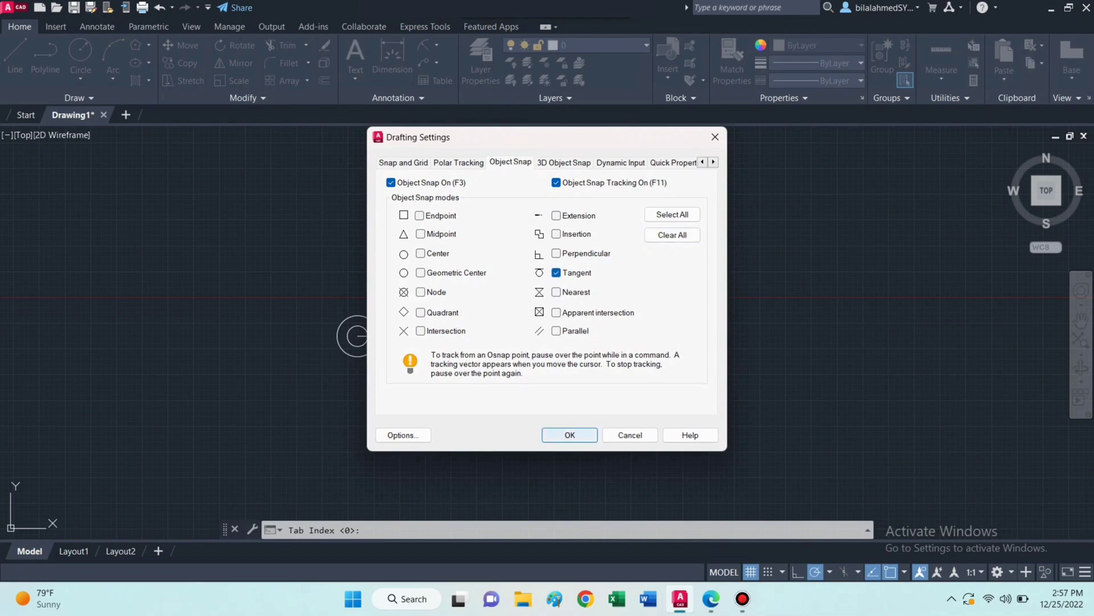
{"action": "key", "text": "Return"}
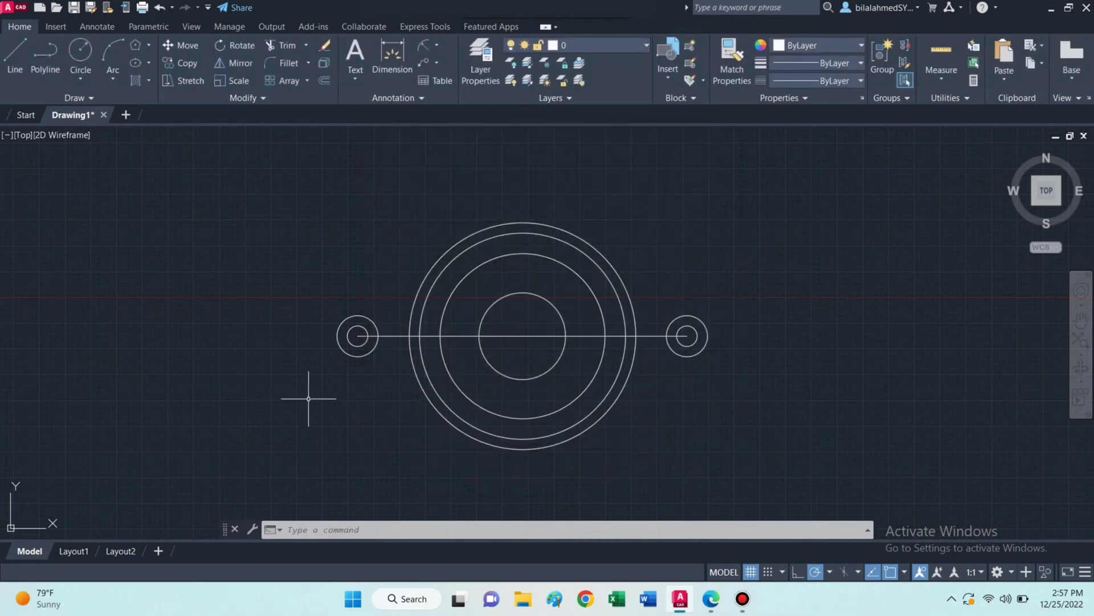
{"action": "type", "text": "l"}
Draw a line tangent from the left end circle to the outer circle's upper side
{"action": "key", "text": "Return"}
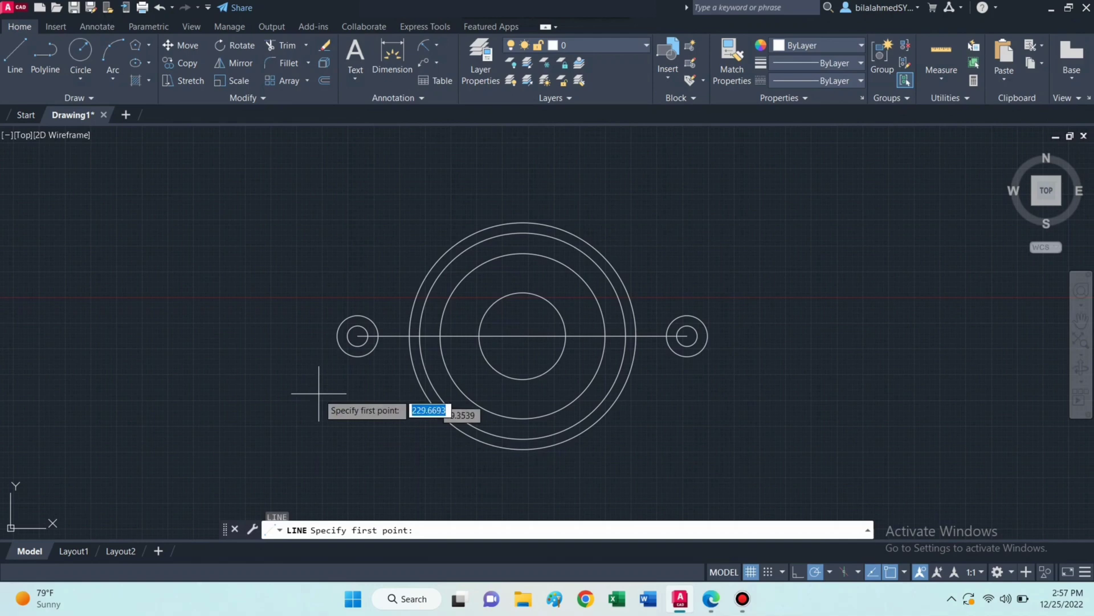
{"action": "left_click", "coordinate": [357, 315]}
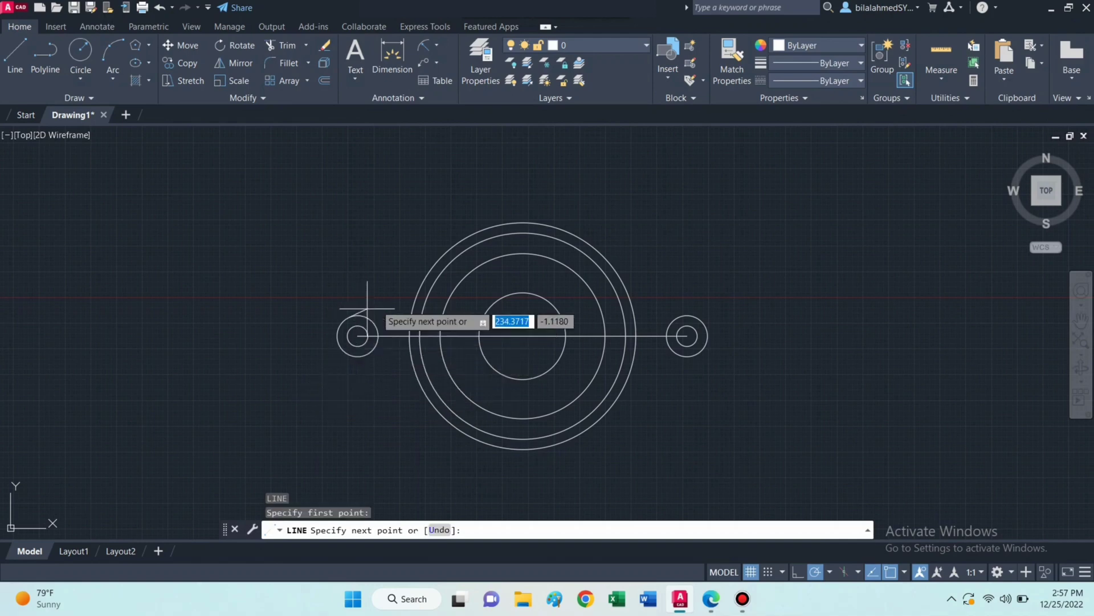
{"action": "left_click", "coordinate": [493, 258]}
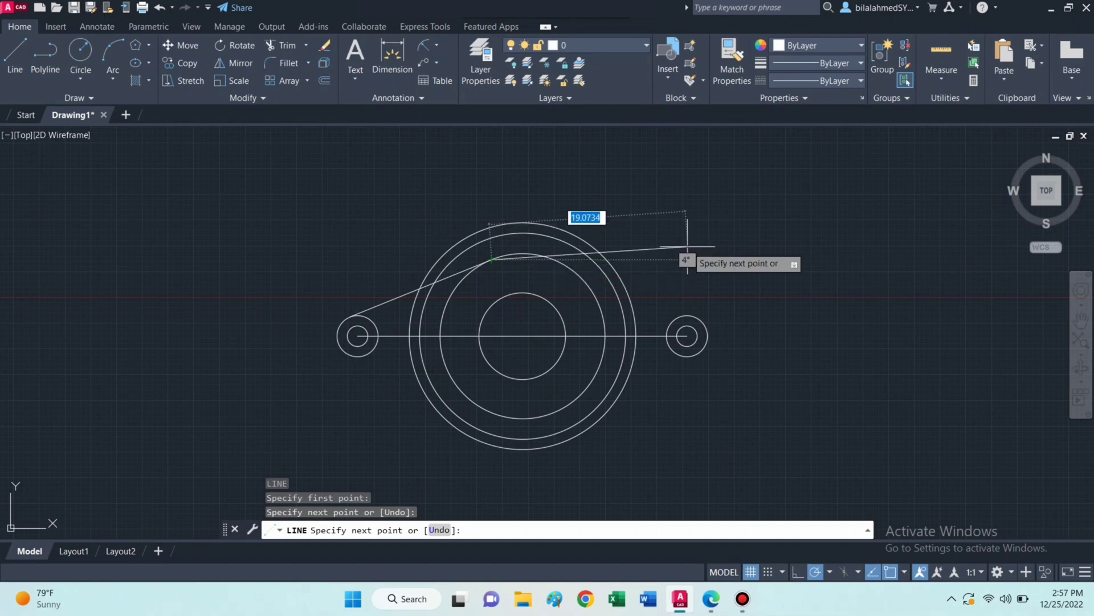
{"action": "key", "text": "Escape"}
{"action": "type", "text": "os"}
Turn all object snap modes back on
{"action": "key", "text": "Return"}
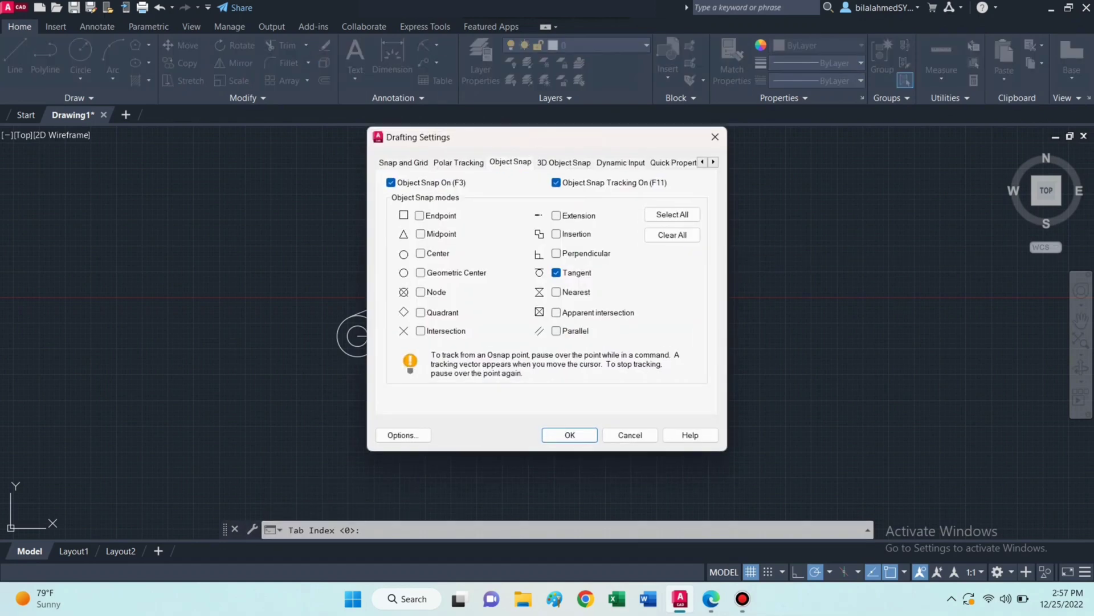
{"action": "left_click", "coordinate": [672, 215]}
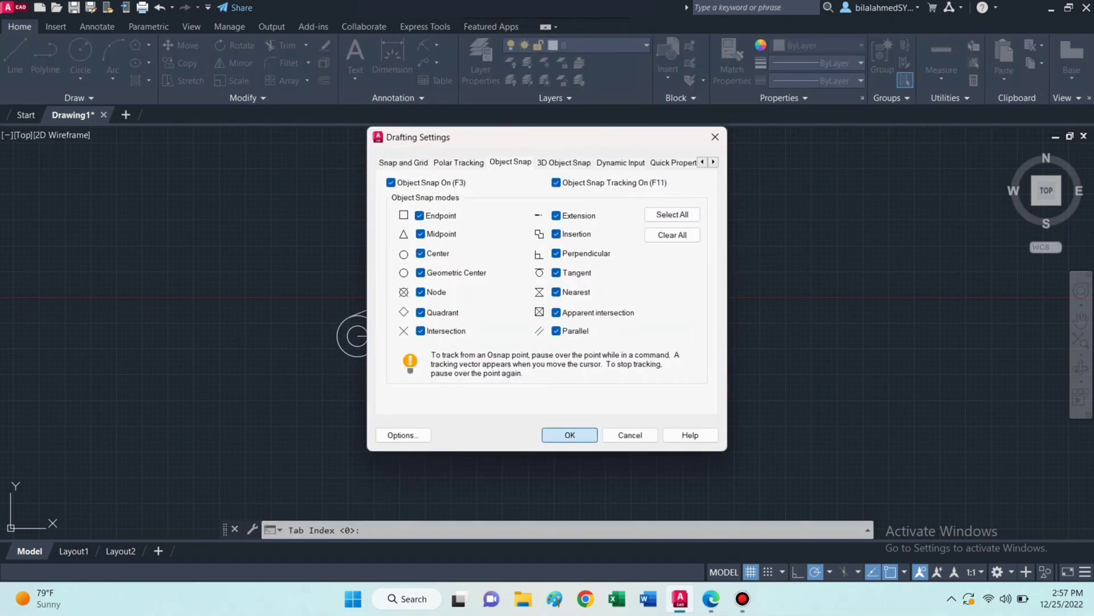
{"action": "left_click", "coordinate": [569, 434]}
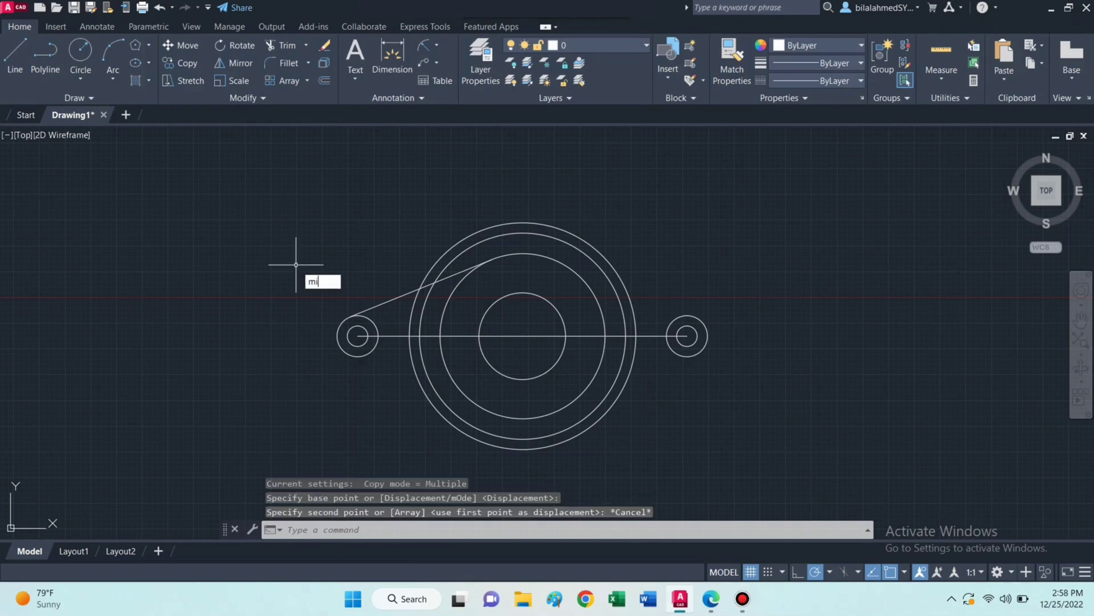
Mirror the upper tangent line about the end-circle centres, keeping the original
{"action": "key", "text": "Return"}
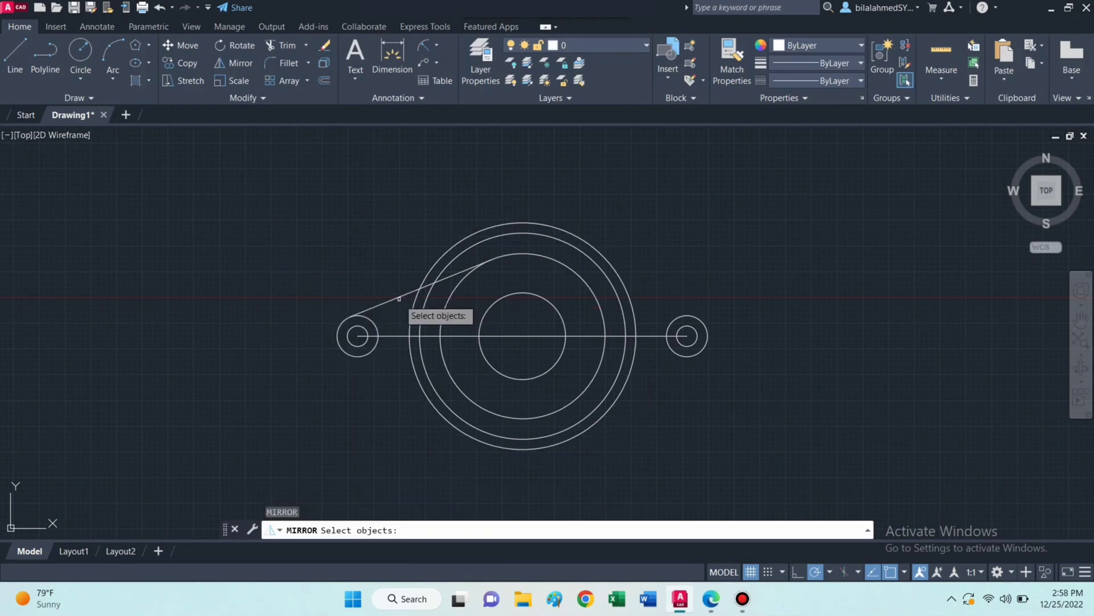
{"action": "left_click", "coordinate": [393, 299]}
{"action": "key", "text": "Return"}
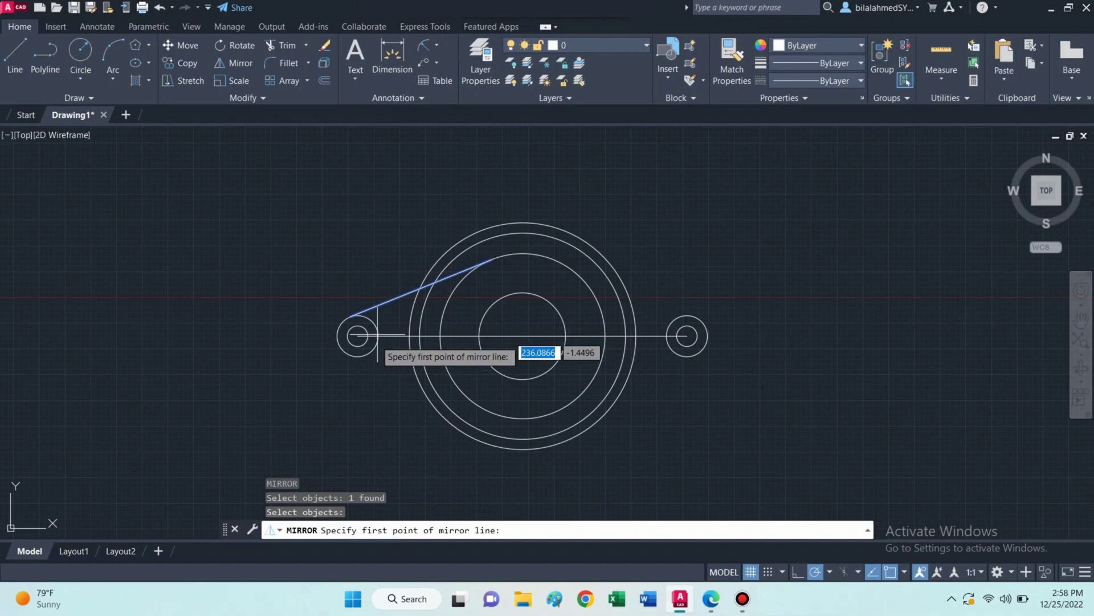
{"action": "left_click", "coordinate": [358, 335]}
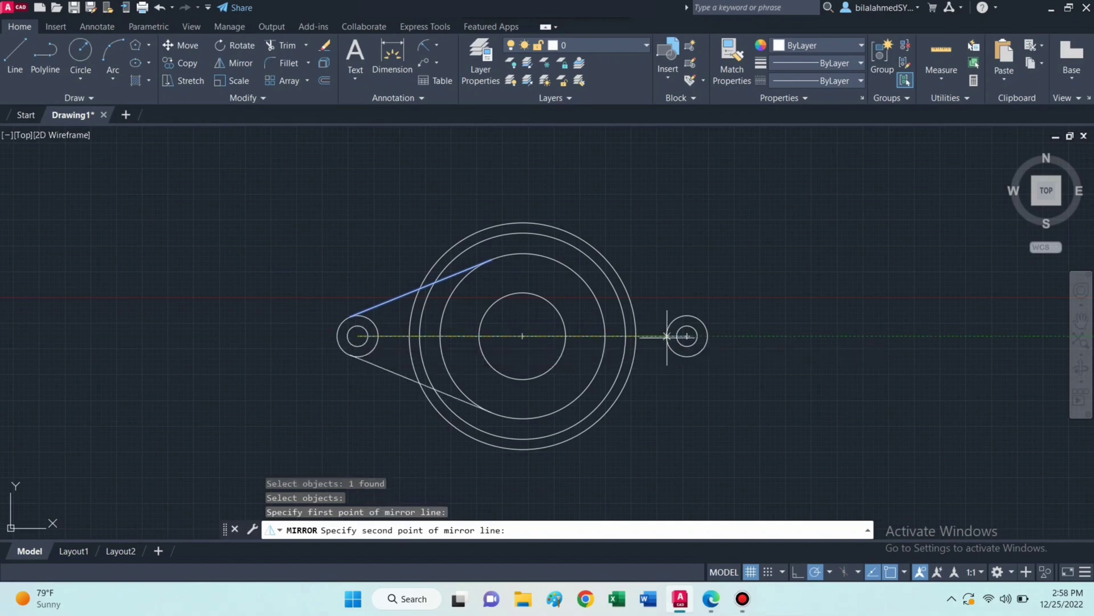
{"action": "left_click", "coordinate": [677, 335]}
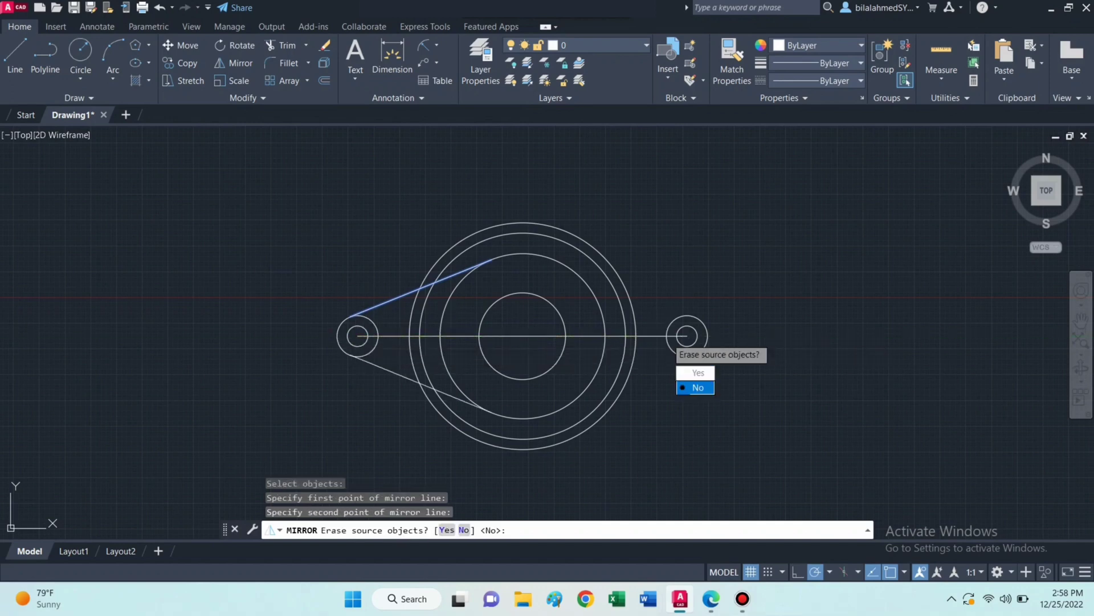
{"action": "left_click", "coordinate": [695, 388]}
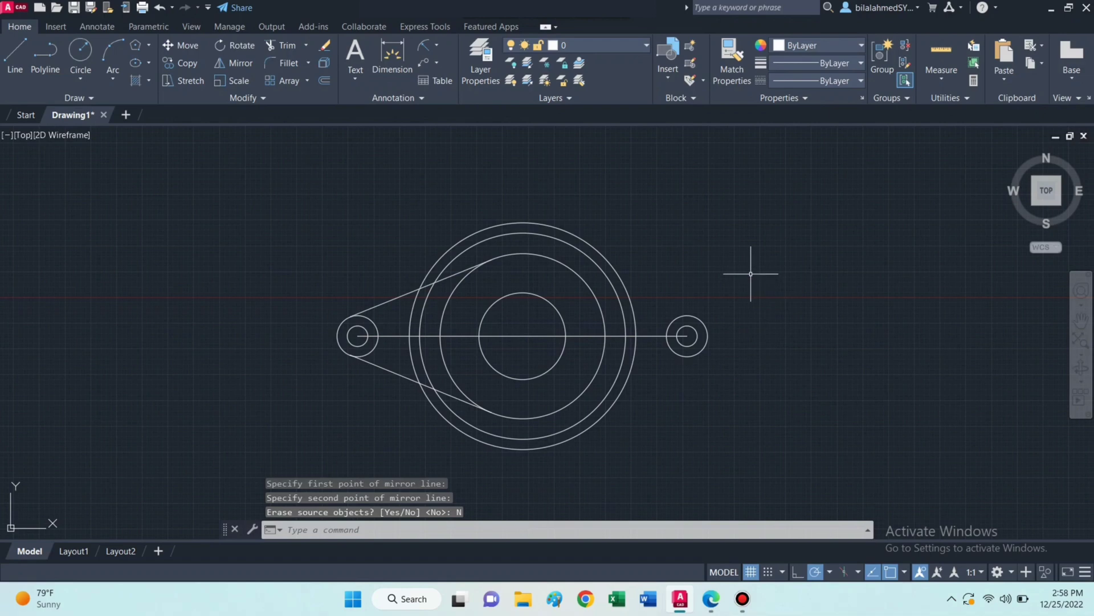
{"action": "type", "text": "mi"}
Mirror both left tangent lines across the vertical axis through the circle centre, keeping originals
{"action": "key", "text": "Return"}
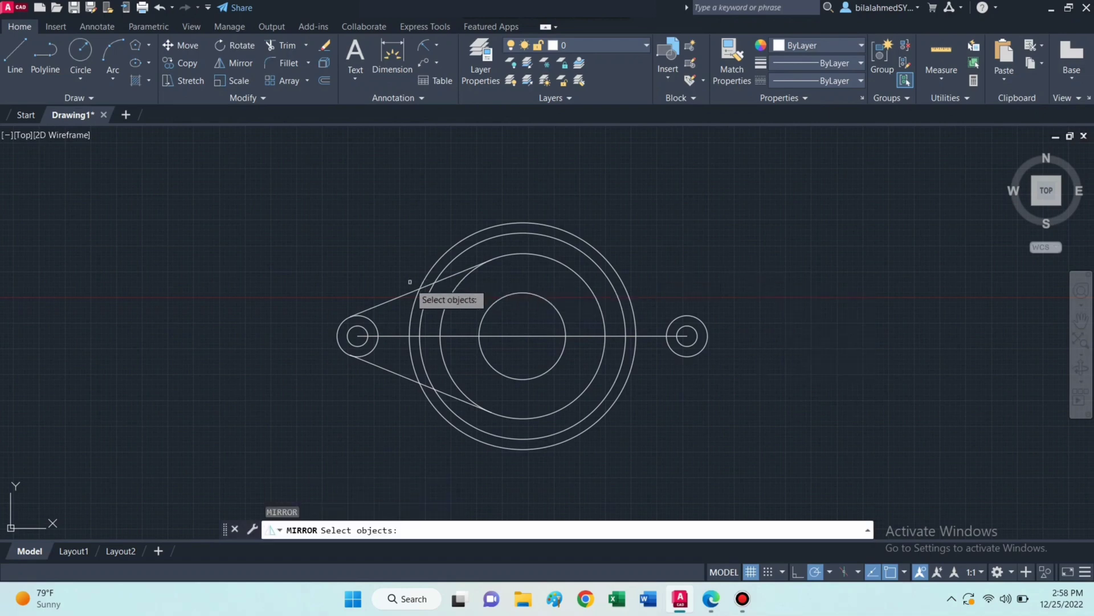
{"action": "left_click", "coordinate": [412, 291]}
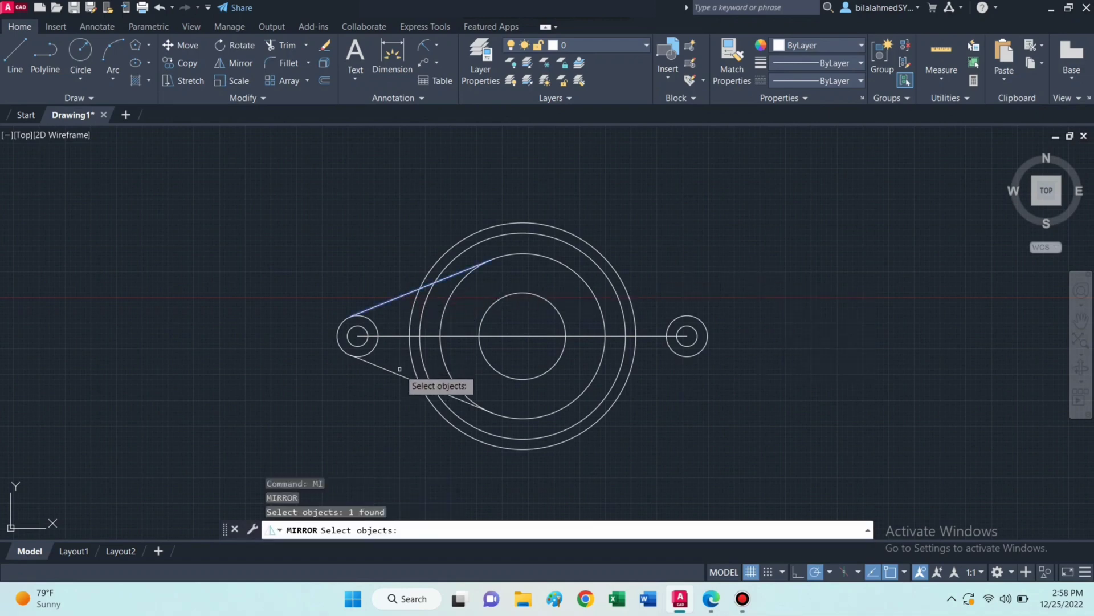
{"action": "left_click", "coordinate": [397, 374]}
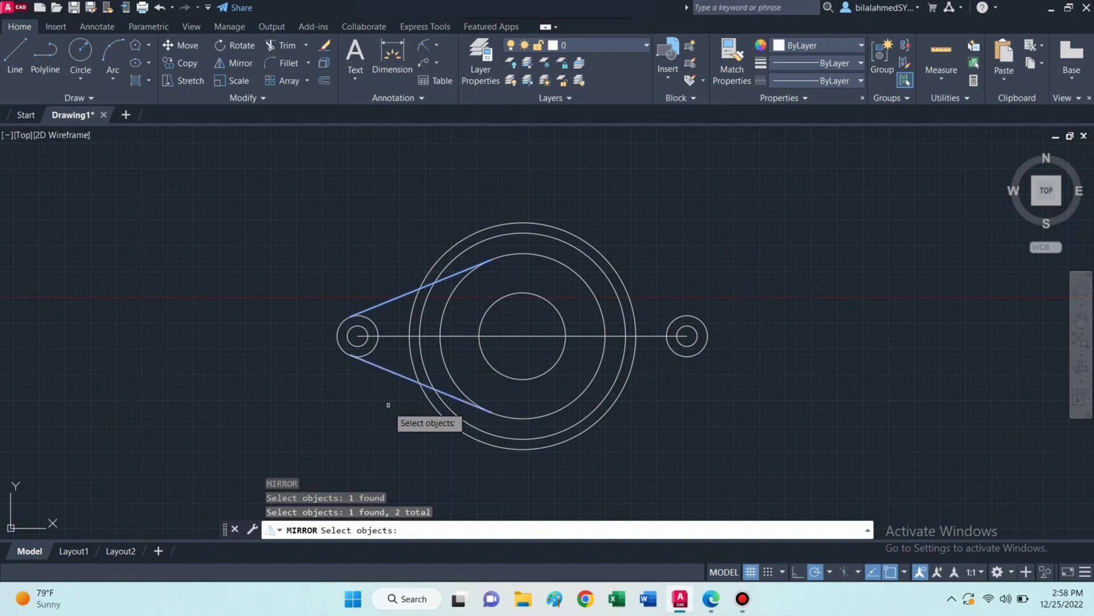
{"action": "key", "text": "Return"}
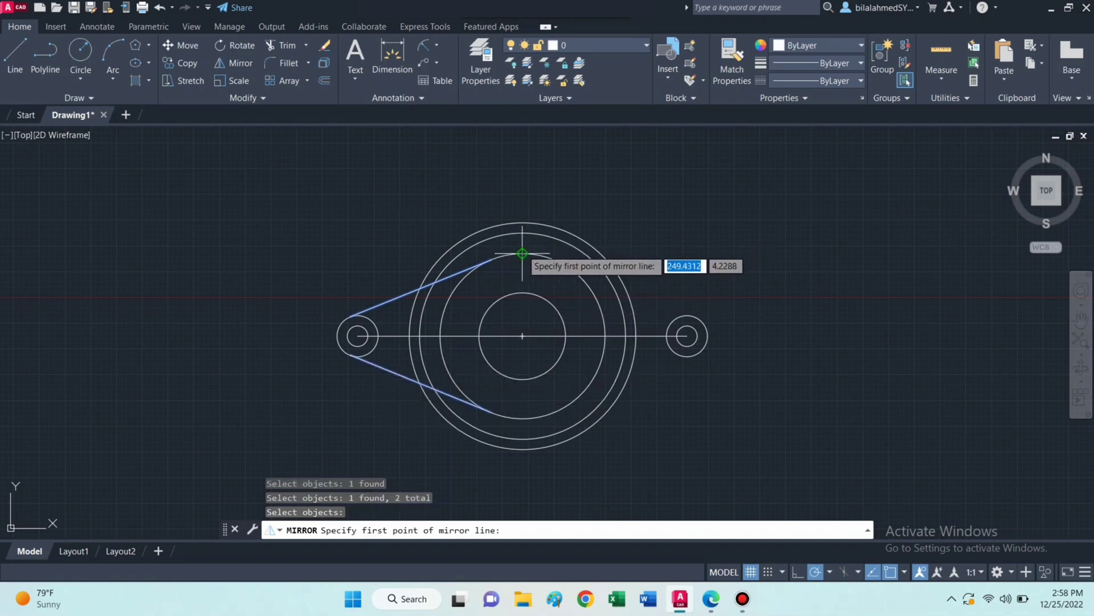
{"action": "left_click", "coordinate": [523, 254]}
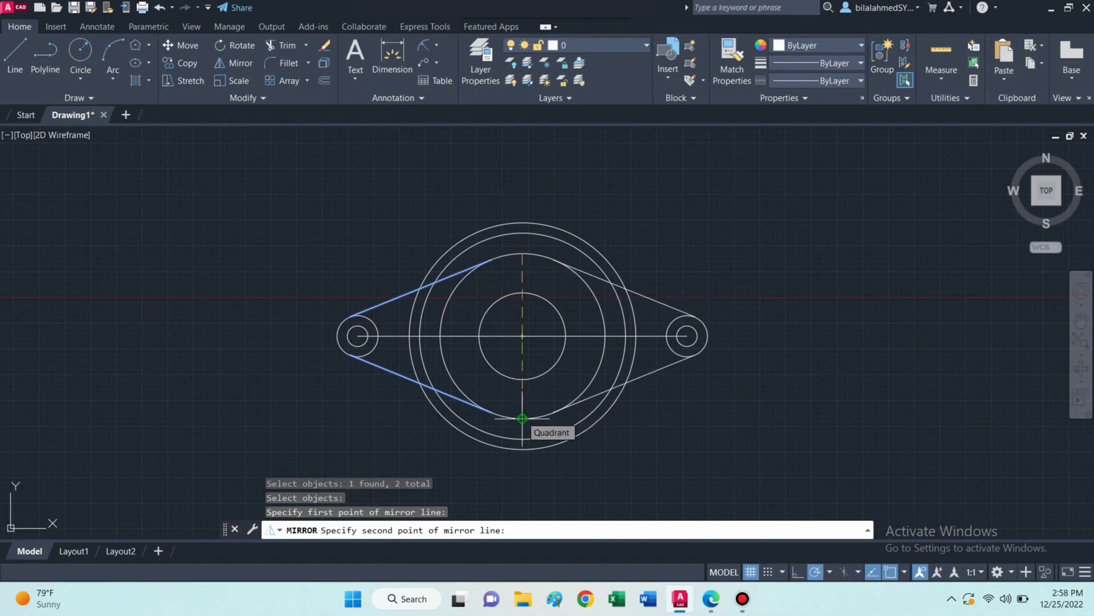
{"action": "left_click", "coordinate": [523, 419]}
{"action": "left_click", "coordinate": [547, 465]}
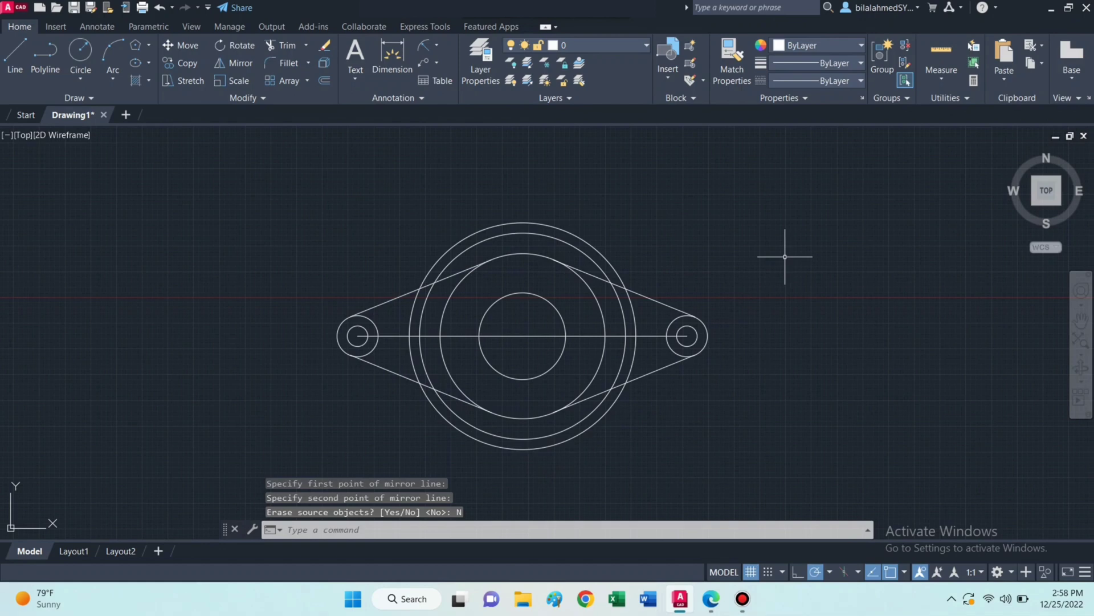
{"action": "type", "text": "tr"}
{"action": "key", "text": "Return"}
Trim the outer circle's top and bottom arcs and both end circles' inner arcs
{"action": "left_click", "coordinate": [585, 248]}
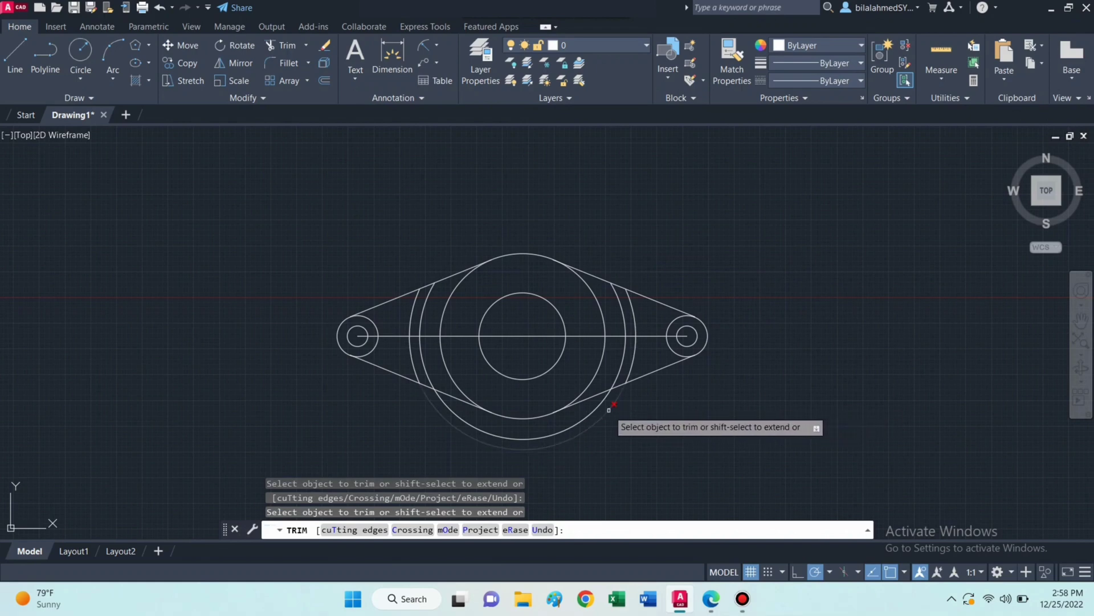
{"action": "left_click", "coordinate": [592, 409]}
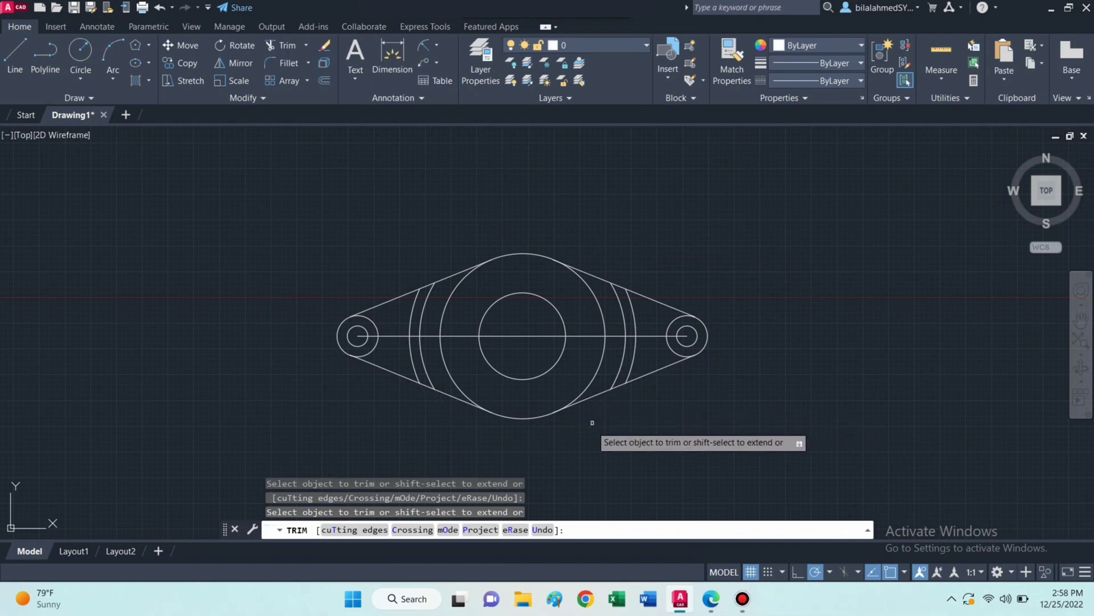
{"action": "left_click", "coordinate": [666, 342]}
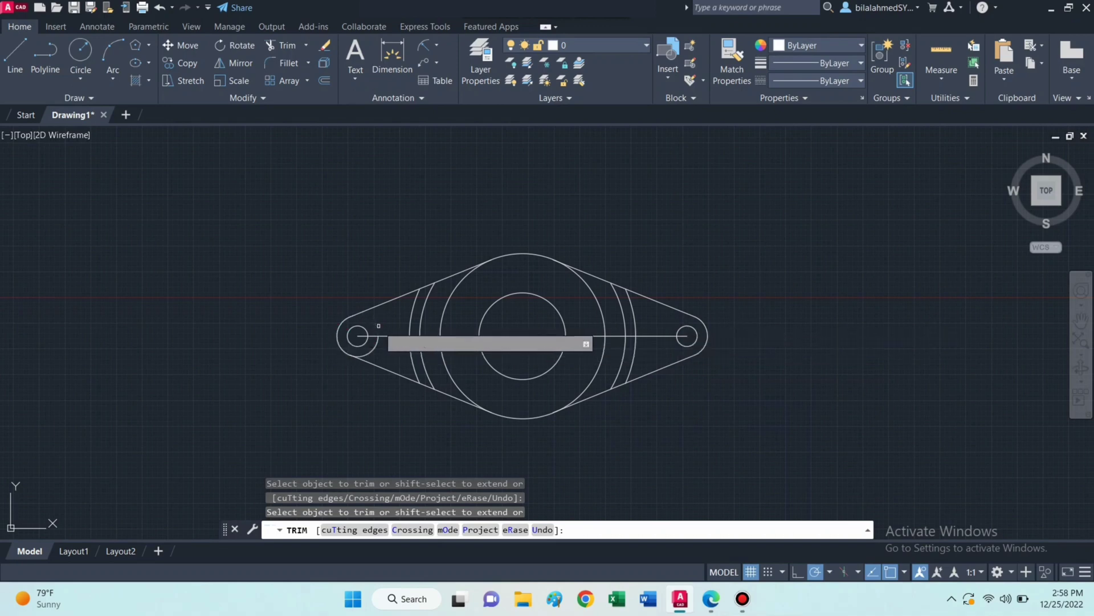
{"action": "left_click", "coordinate": [374, 348]}
{"action": "key", "text": "Return"}
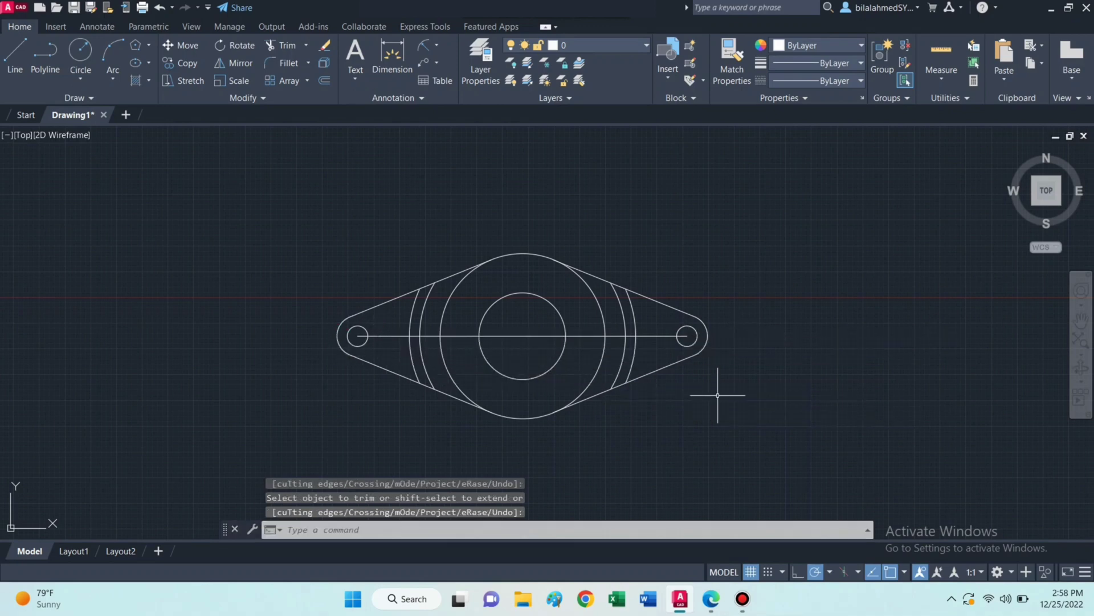
{"action": "type", "text": "tr"}
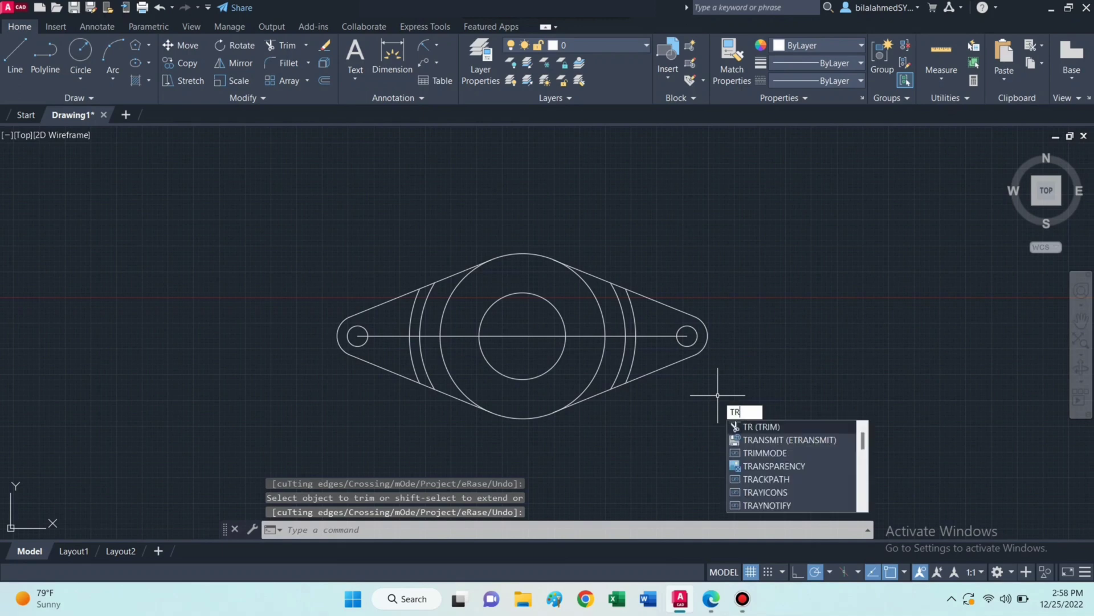
Trim the large circle's leftover top-right and lower-left arc pieces
{"action": "key", "text": "Return"}
{"action": "left_click", "coordinate": [592, 292]}
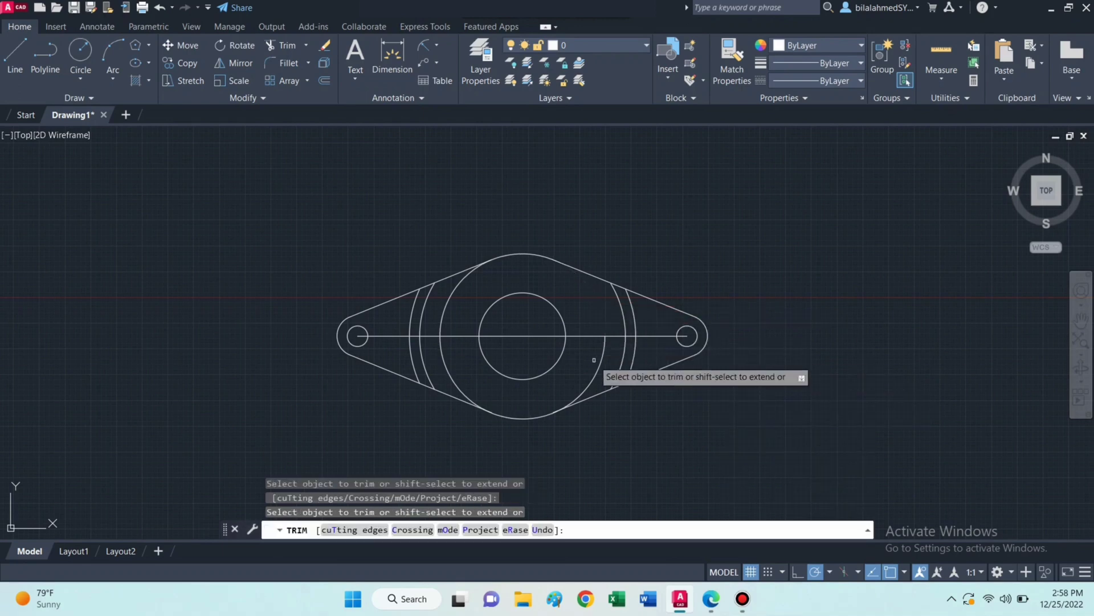
{"action": "left_click", "coordinate": [453, 381]}
{"action": "key", "text": "Escape"}
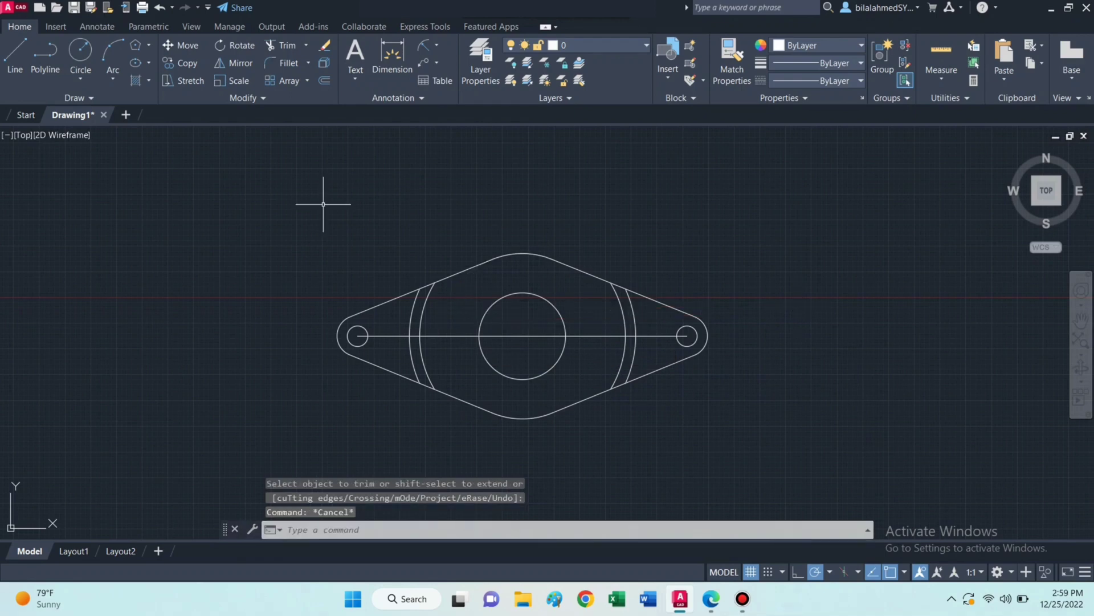
{"action": "type", "text": "CO"}
Copy the horizontal centre line 3 units above and 3 units below
{"action": "key", "text": "Return"}
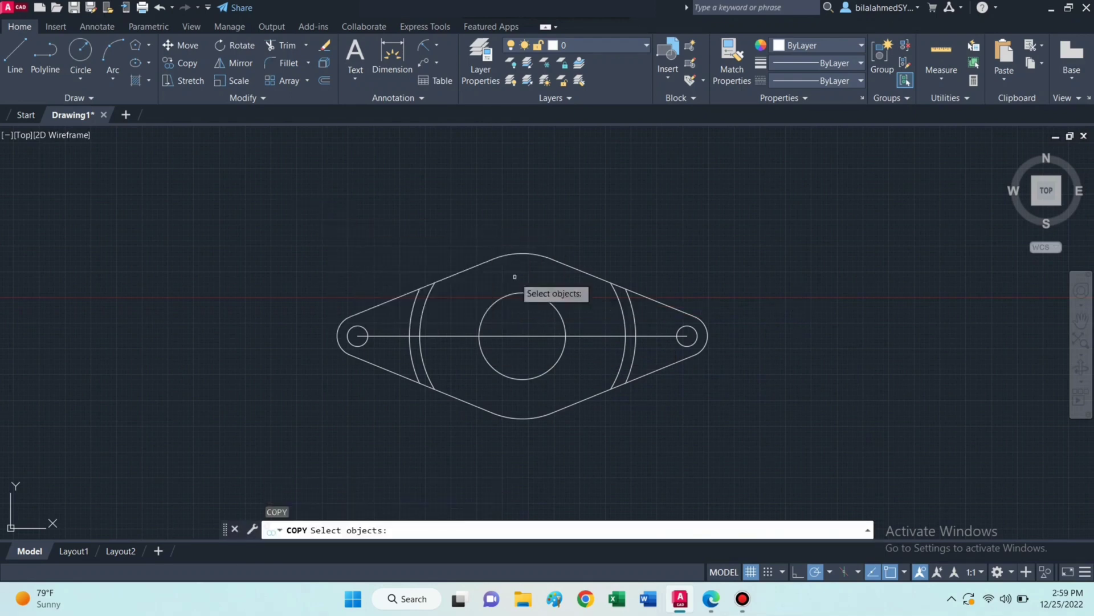
{"action": "left_click", "coordinate": [443, 335]}
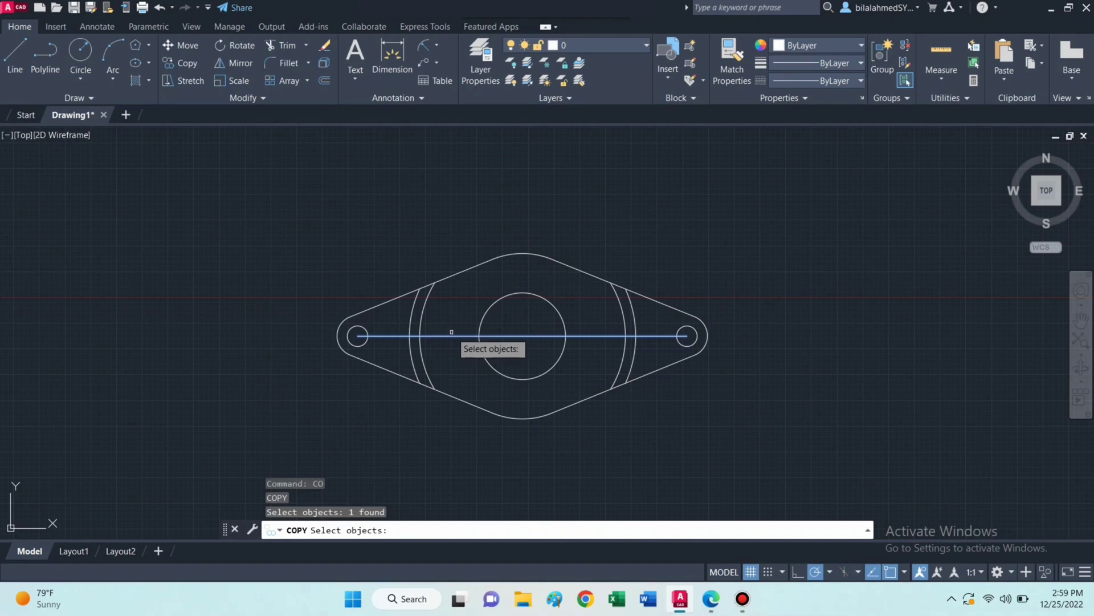
{"action": "key", "text": "Return"}
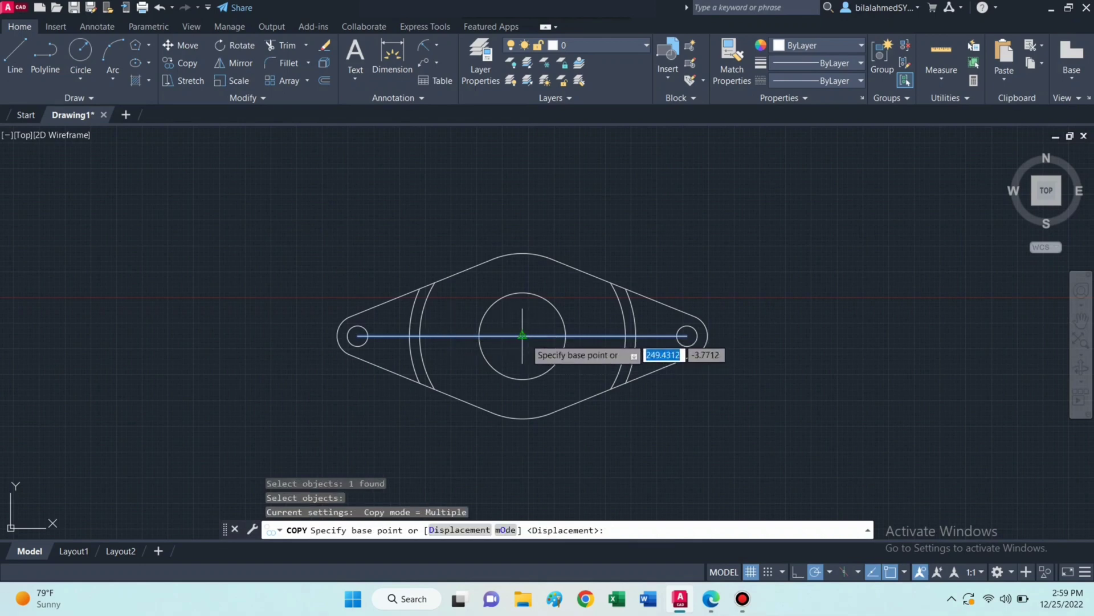
{"action": "left_click", "coordinate": [524, 337]}
{"action": "type", "text": "3"}
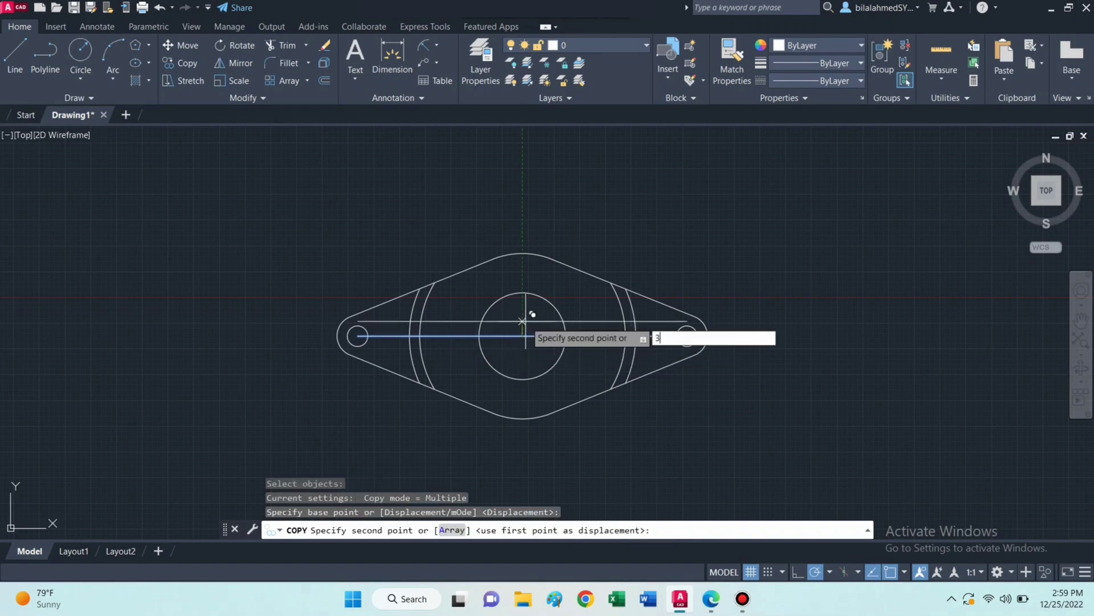
{"action": "key", "text": "Return"}
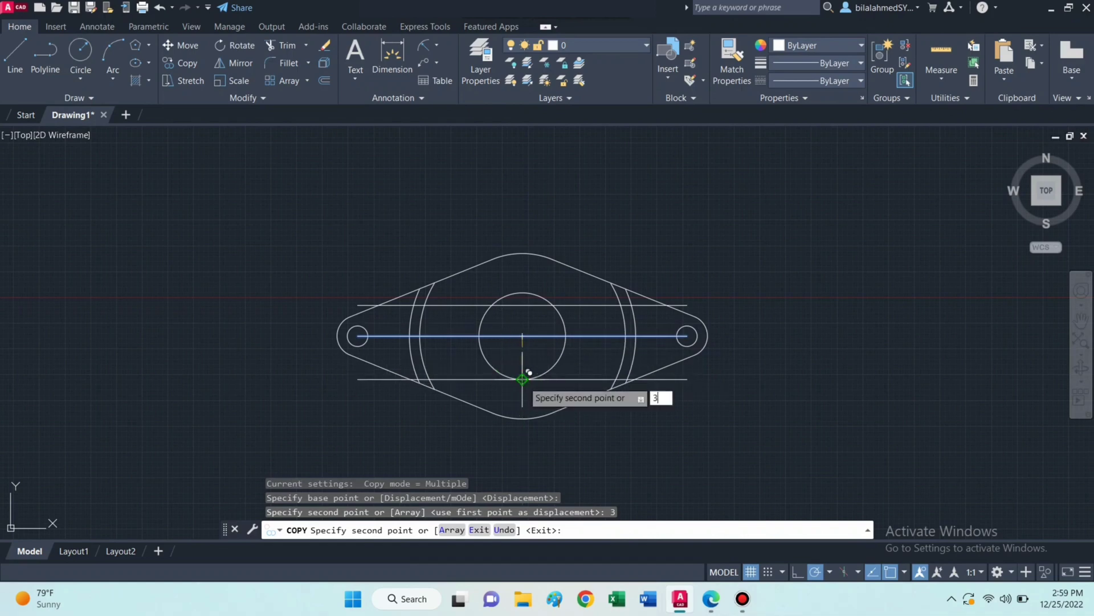
{"action": "key", "text": "Return"}
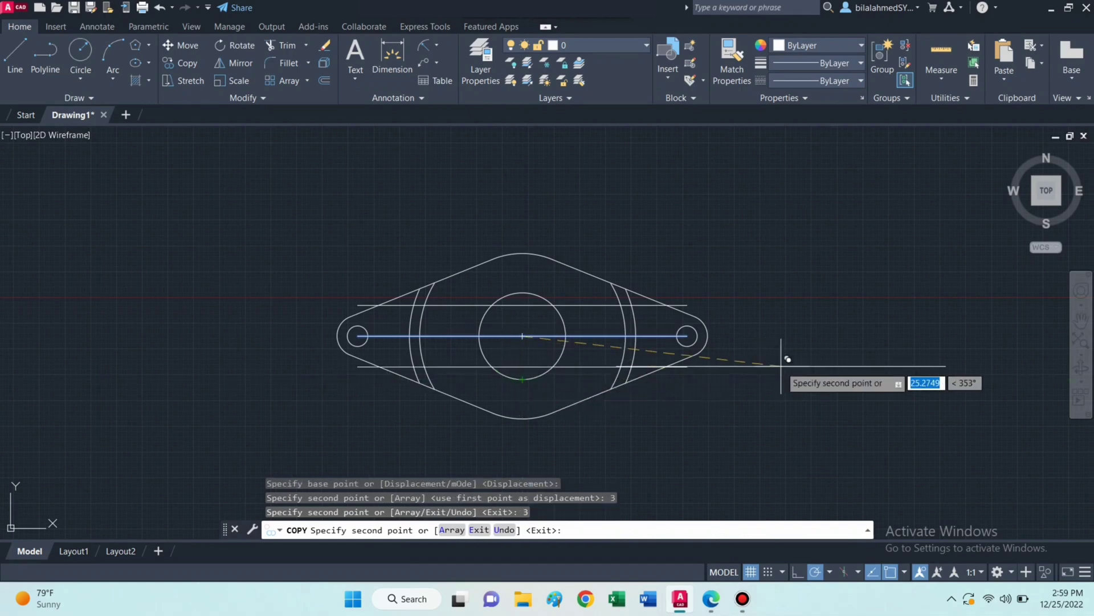
{"action": "key", "text": "Escape"}
{"action": "type", "text": "TR"}
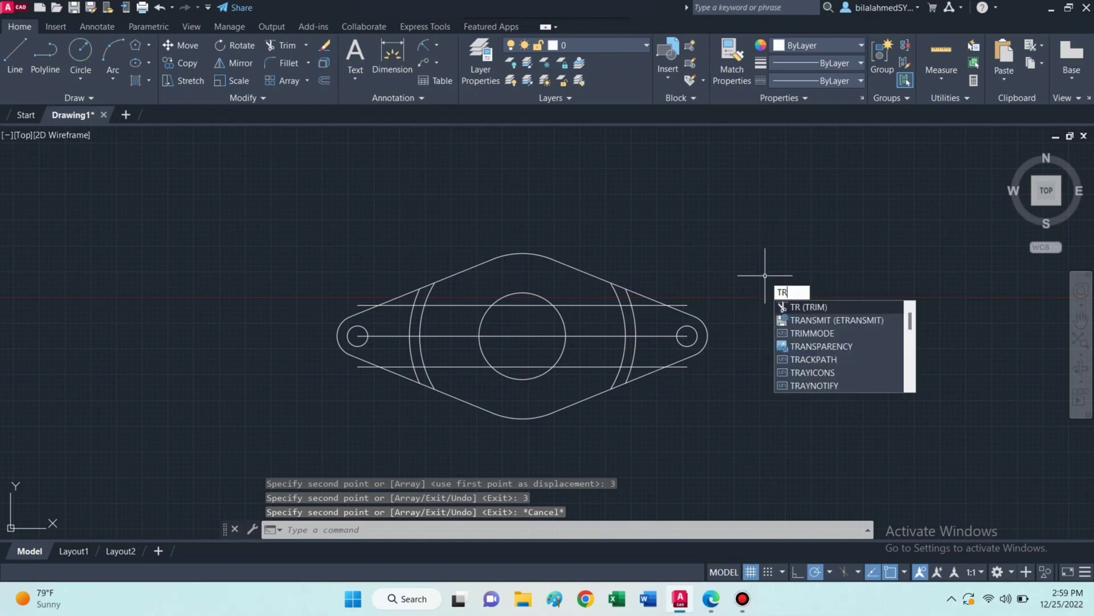
Trim the upper, centre and lower lines around the right slot arcs
{"action": "key", "text": "Return"}
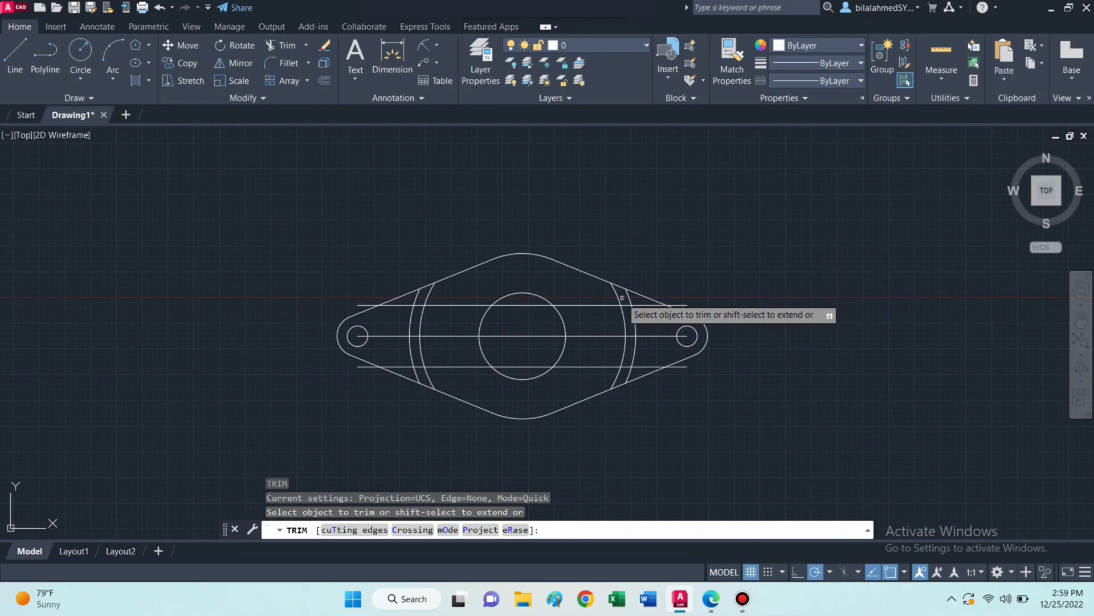
{"action": "left_click", "coordinate": [620, 298]}
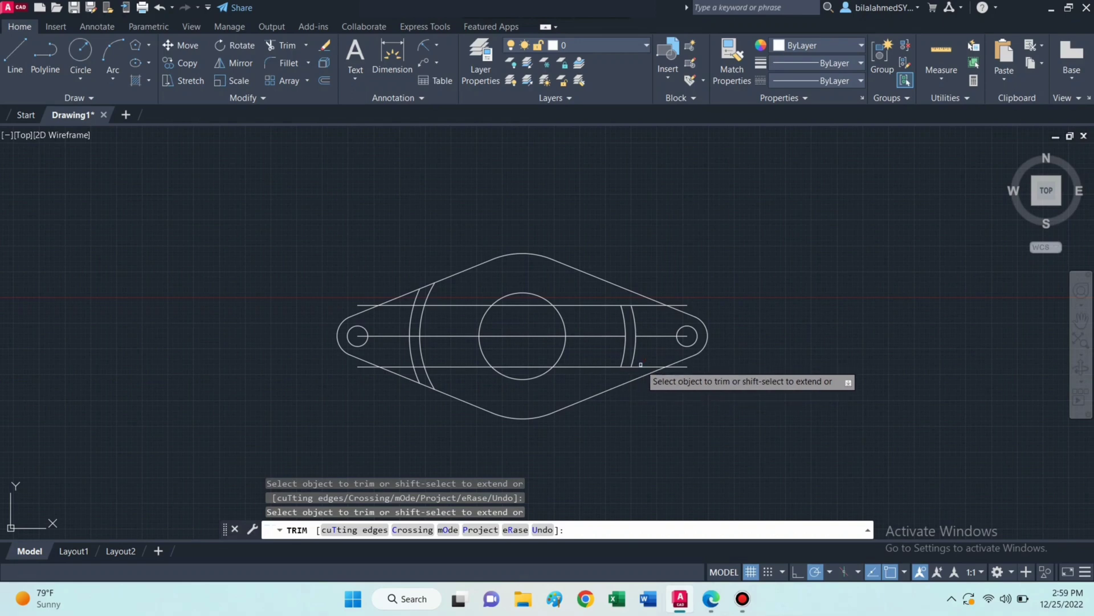
{"action": "left_click_drag", "start_coordinate": [649, 328], "coordinate": [644, 339]}
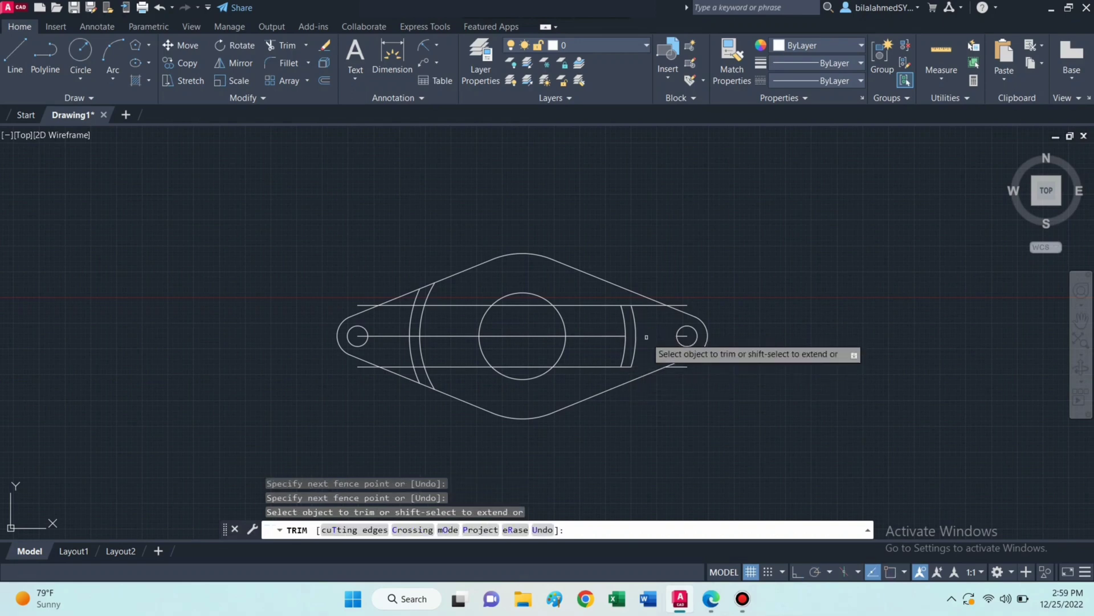
{"action": "left_click", "coordinate": [610, 306]}
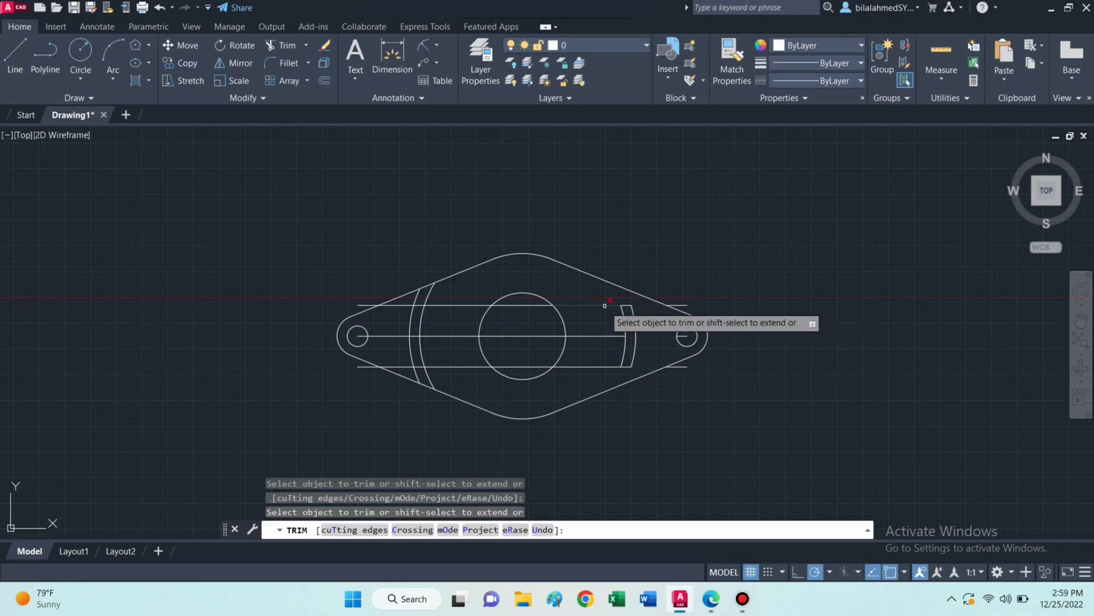
{"action": "left_click", "coordinate": [608, 337]}
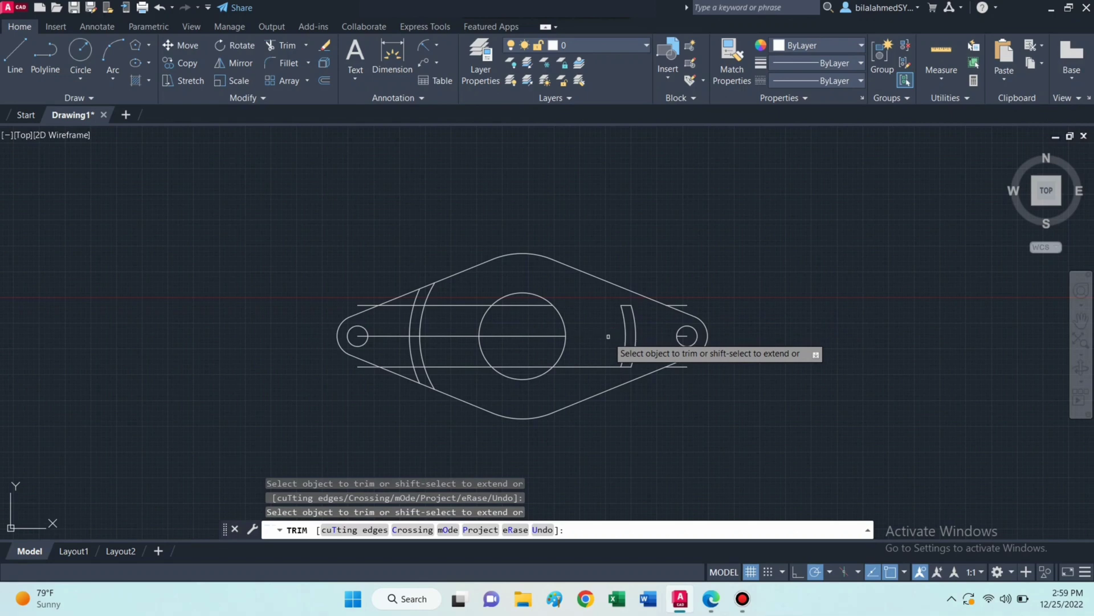
{"action": "left_click", "coordinate": [603, 367]}
Trim the line and arc pieces around the left slot, undoing one wrong cut
{"action": "left_click_drag", "start_coordinate": [434, 378], "coordinate": [419, 372]}
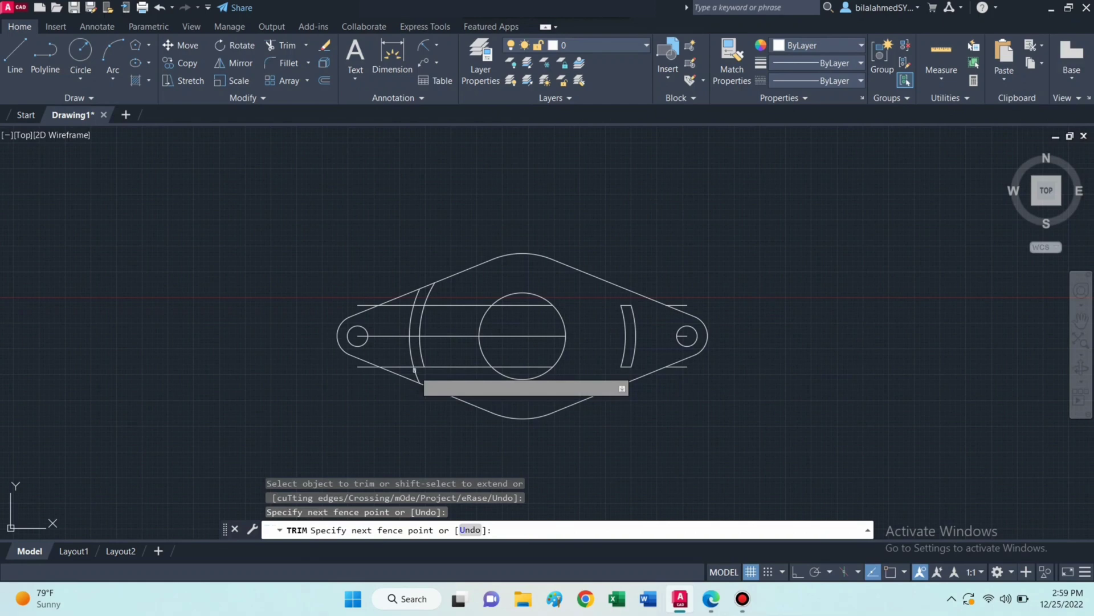
{"action": "left_click", "coordinate": [418, 370]}
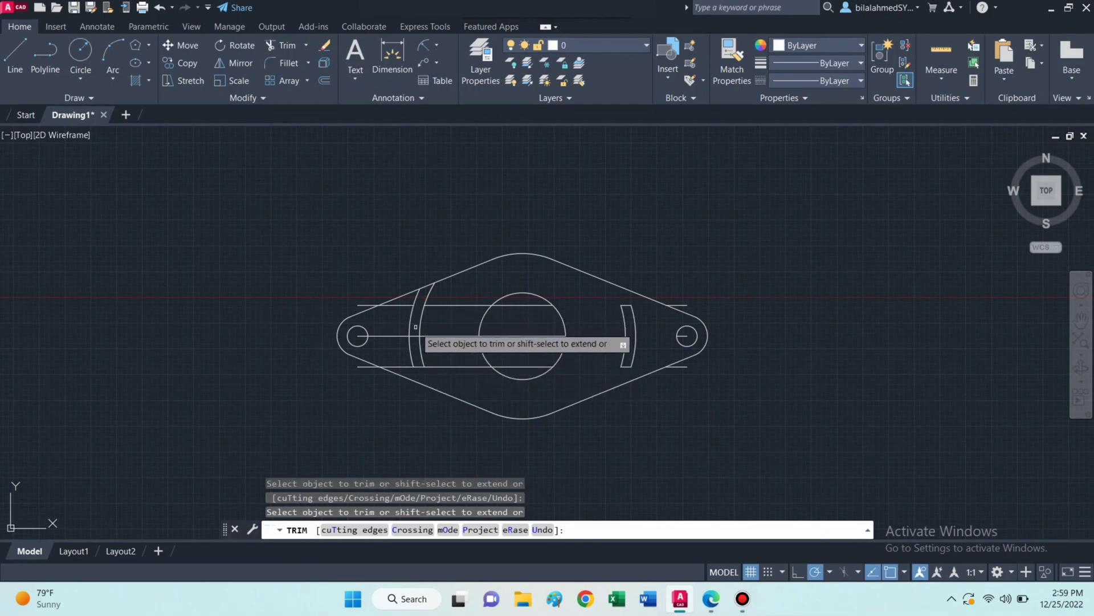
{"action": "key", "text": "ctrl+z"}
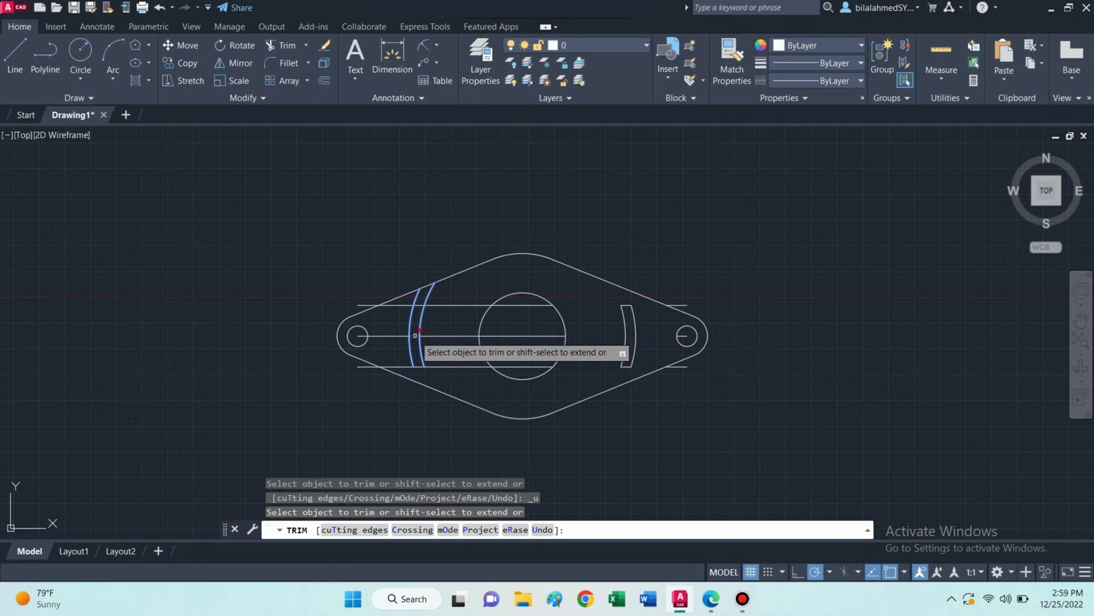
{"action": "left_click", "coordinate": [416, 323]}
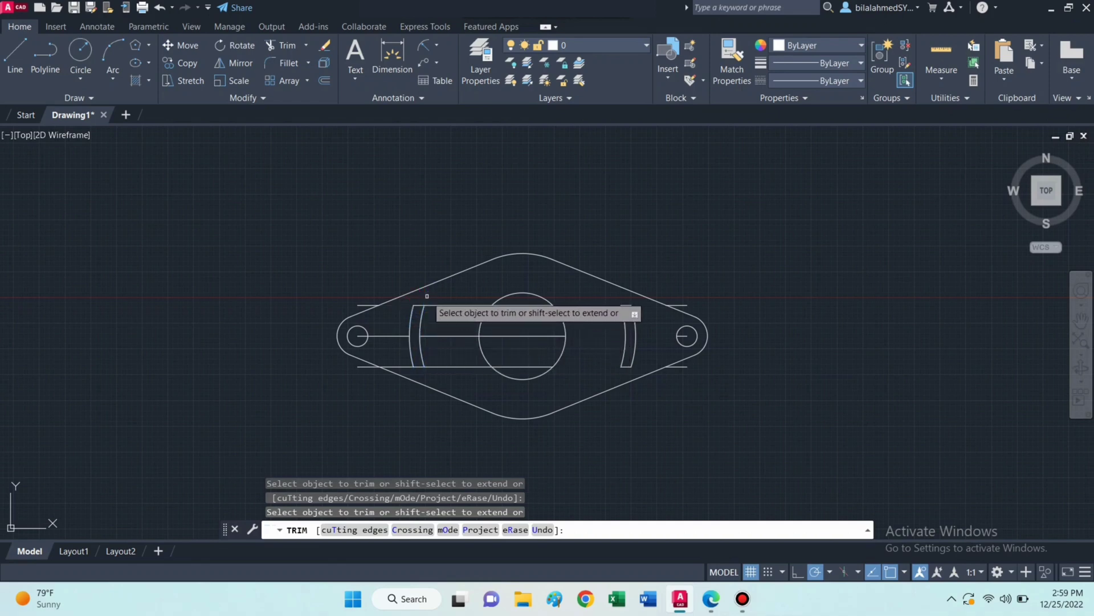
{"action": "left_click_drag", "start_coordinate": [403, 376], "coordinate": [394, 337]}
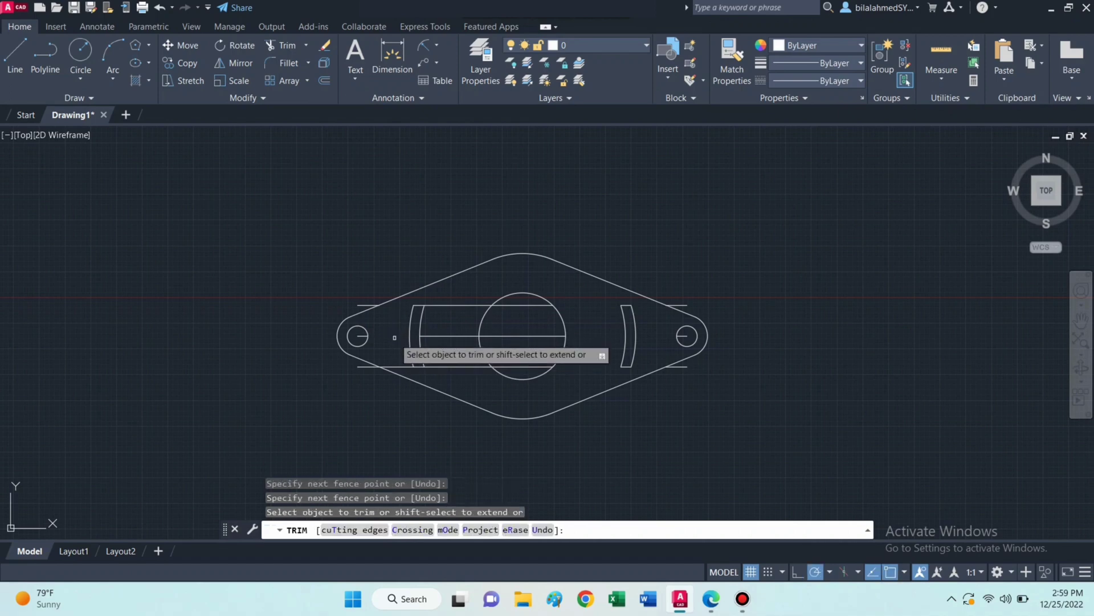
{"action": "left_click", "coordinate": [429, 358]}
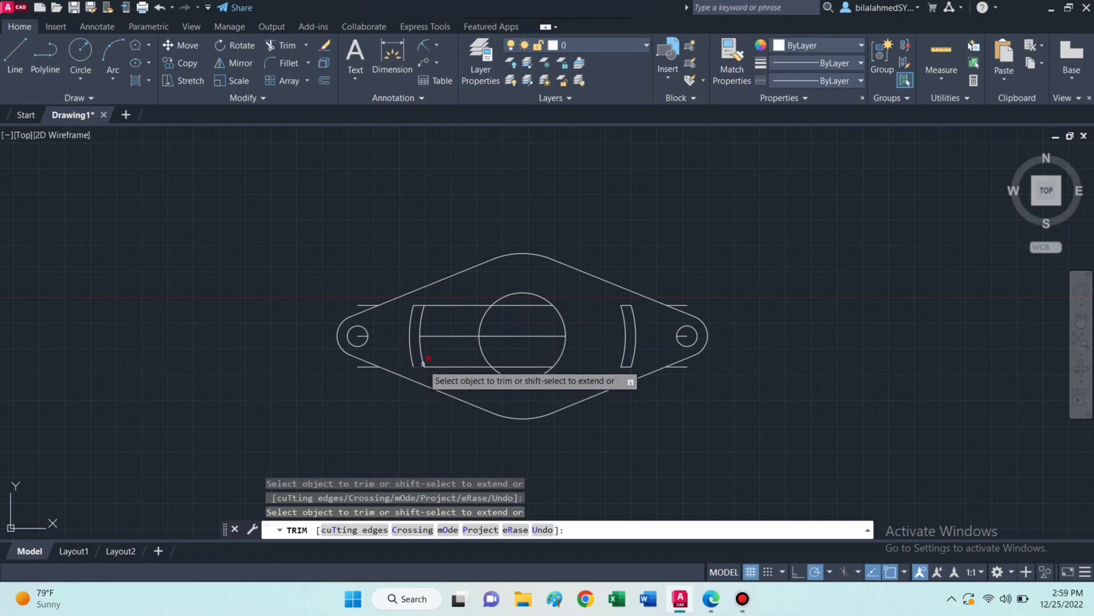
{"action": "left_click", "coordinate": [445, 333]}
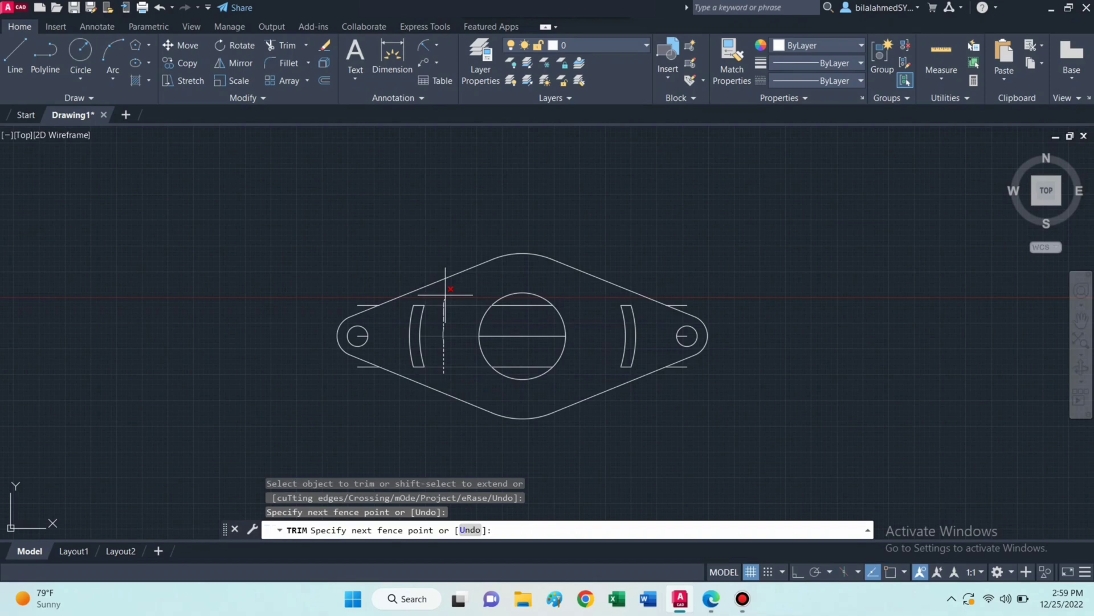
{"action": "left_click", "coordinate": [446, 331]}
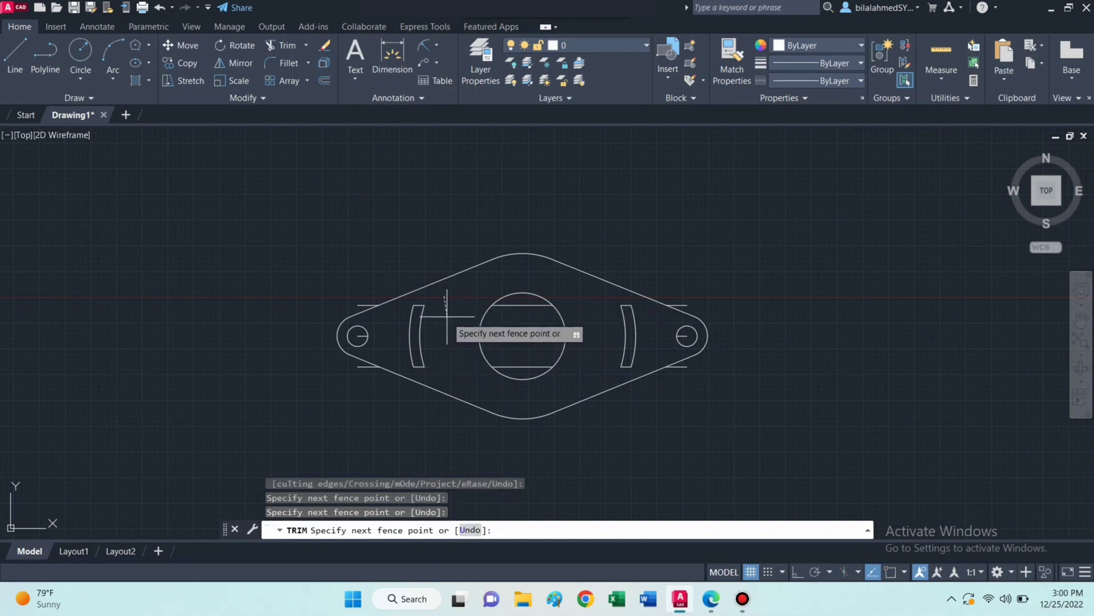
{"action": "key", "text": "Escape"}
{"action": "type", "text": "E"}
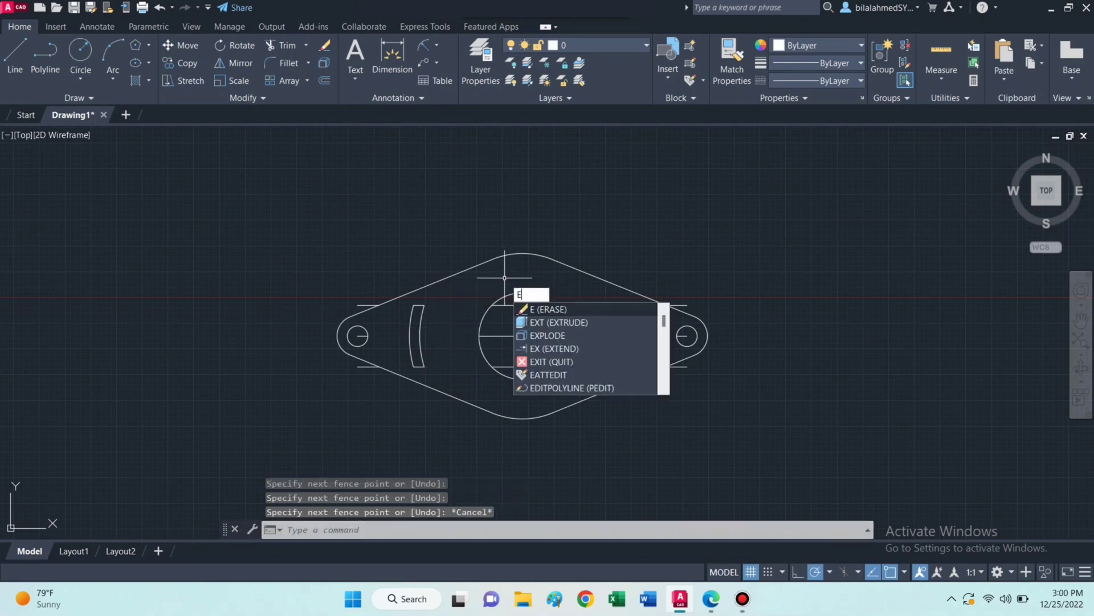
Erase the stray construction lines and the overlapping object around both end holes
{"action": "key", "text": "Return"}
{"action": "left_click", "coordinate": [517, 336]}
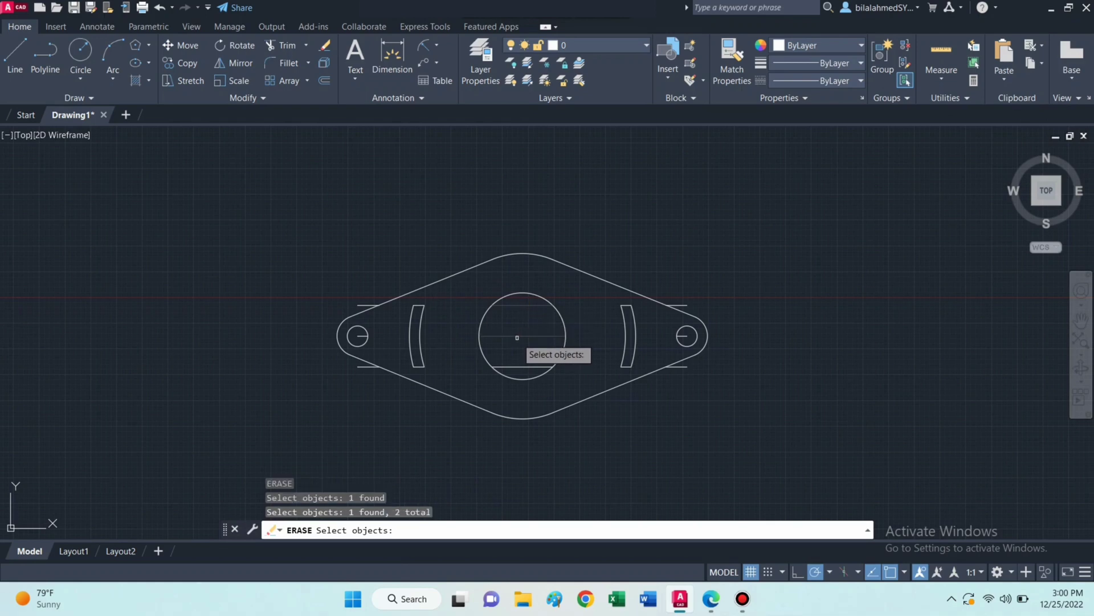
{"action": "left_click", "coordinate": [521, 364]}
{"action": "left_click", "coordinate": [638, 364]}
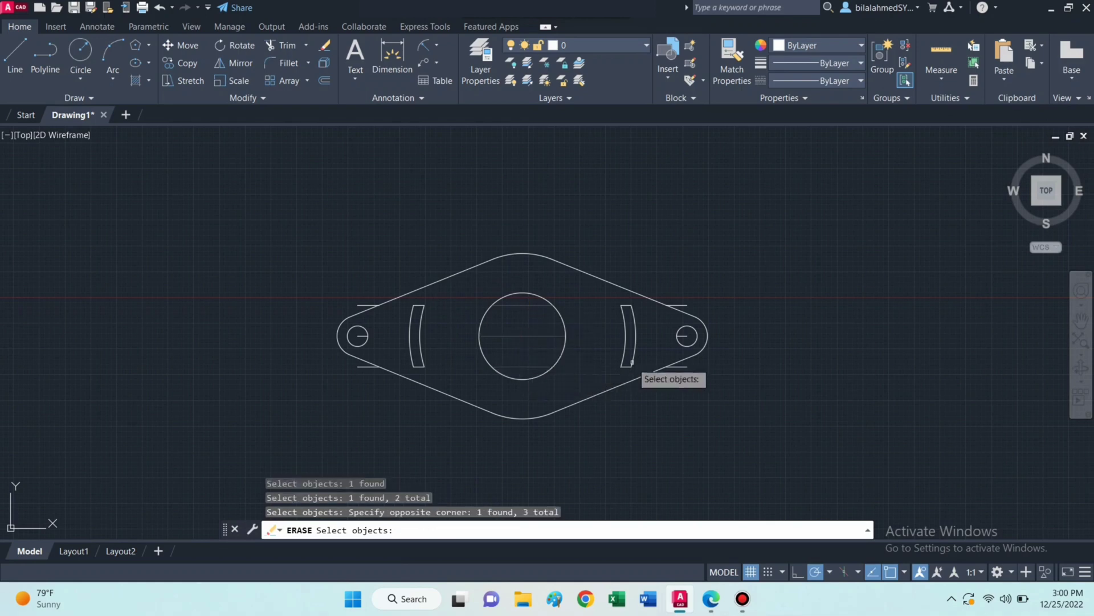
{"action": "left_click", "coordinate": [678, 366]}
{"action": "left_click", "coordinate": [684, 332]}
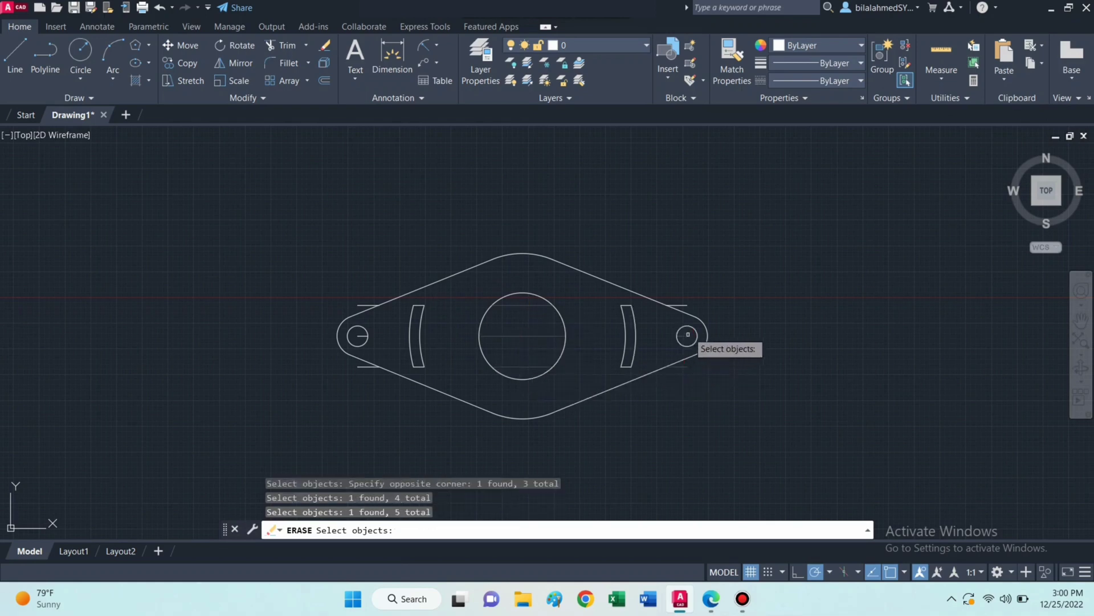
{"action": "left_click", "coordinate": [689, 306]}
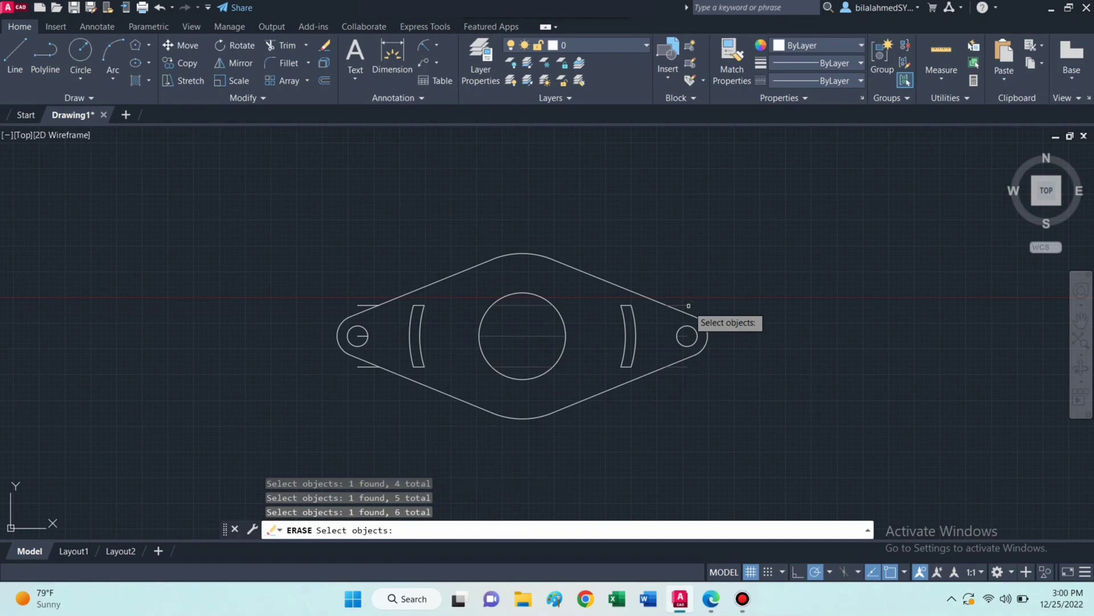
{"action": "left_click", "coordinate": [366, 304]}
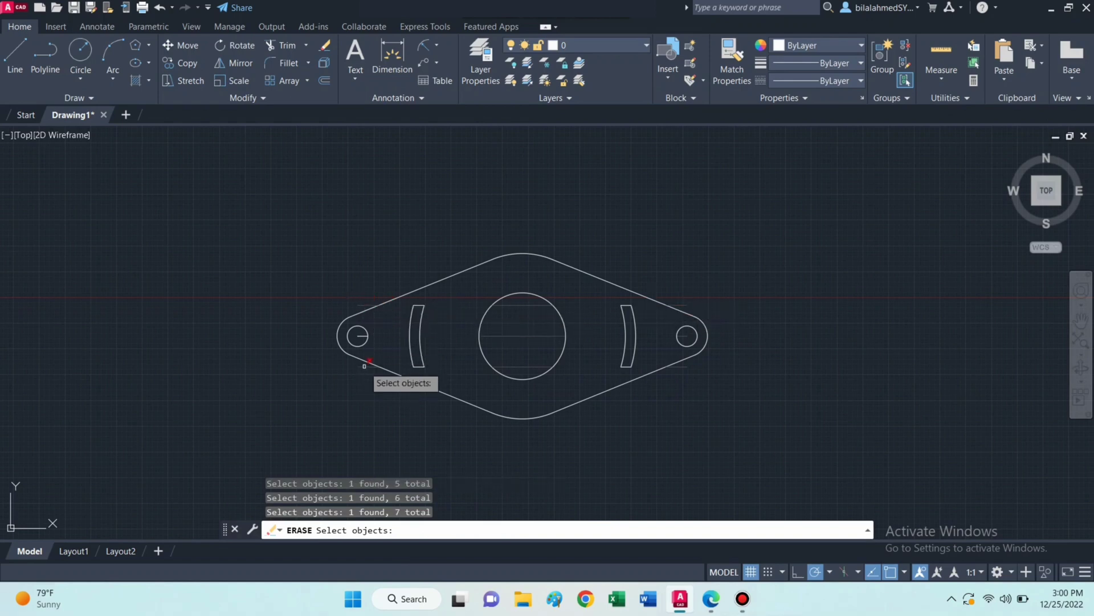
{"action": "left_click", "coordinate": [369, 336]}
{"action": "left_click", "coordinate": [365, 335]}
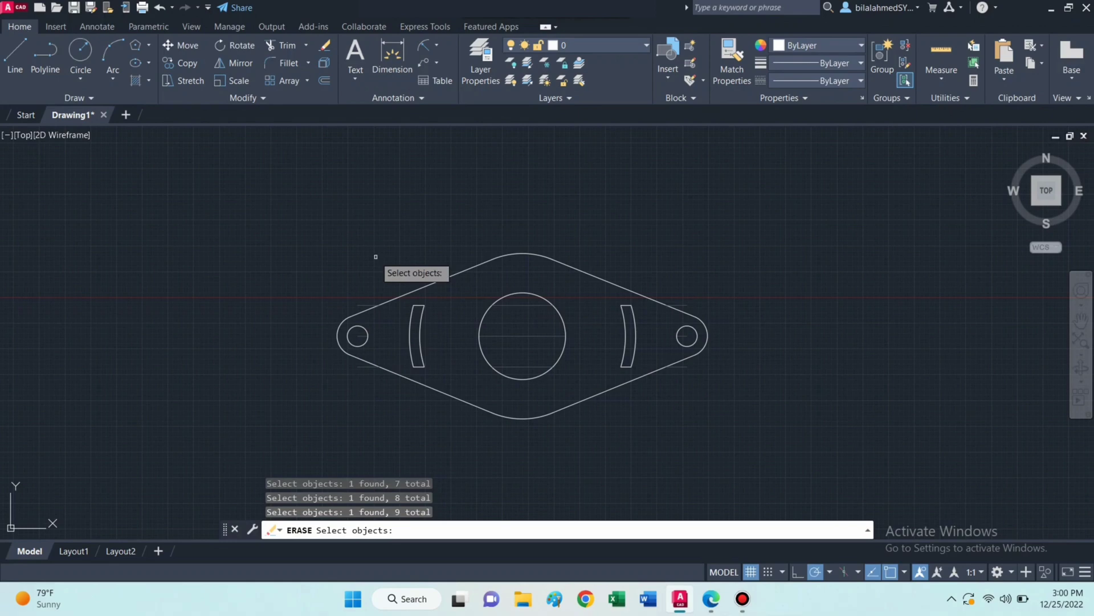
{"action": "key", "text": "Return"}
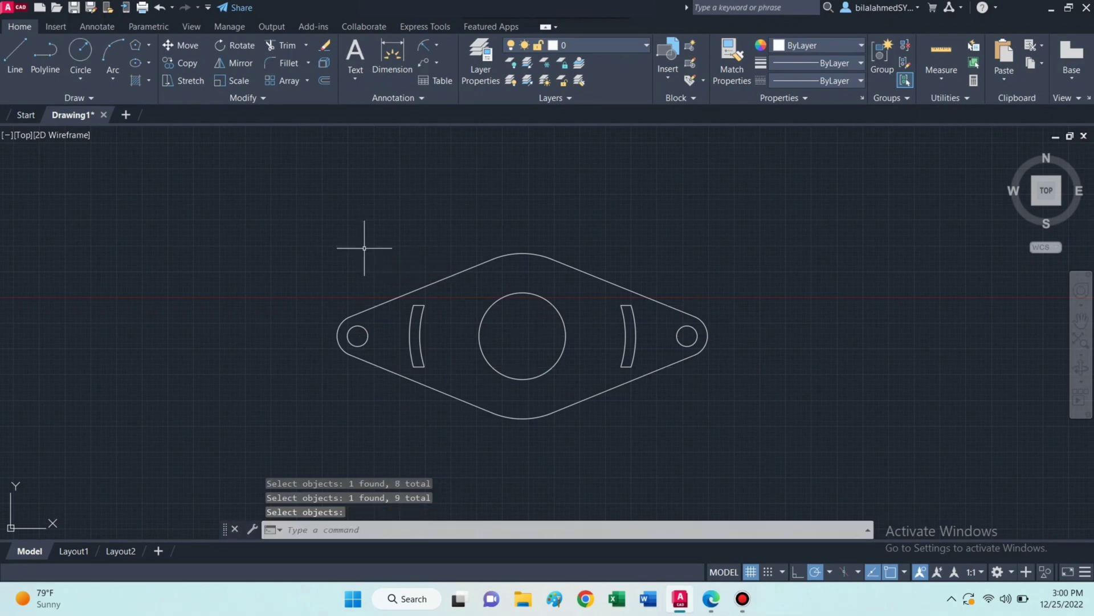
Dimension the 32.0 distance between the end hole centres, placed above the plate
{"action": "key", "text": "Return"}
{"action": "type", "text": "dim"}
{"action": "key", "text": "Return"}
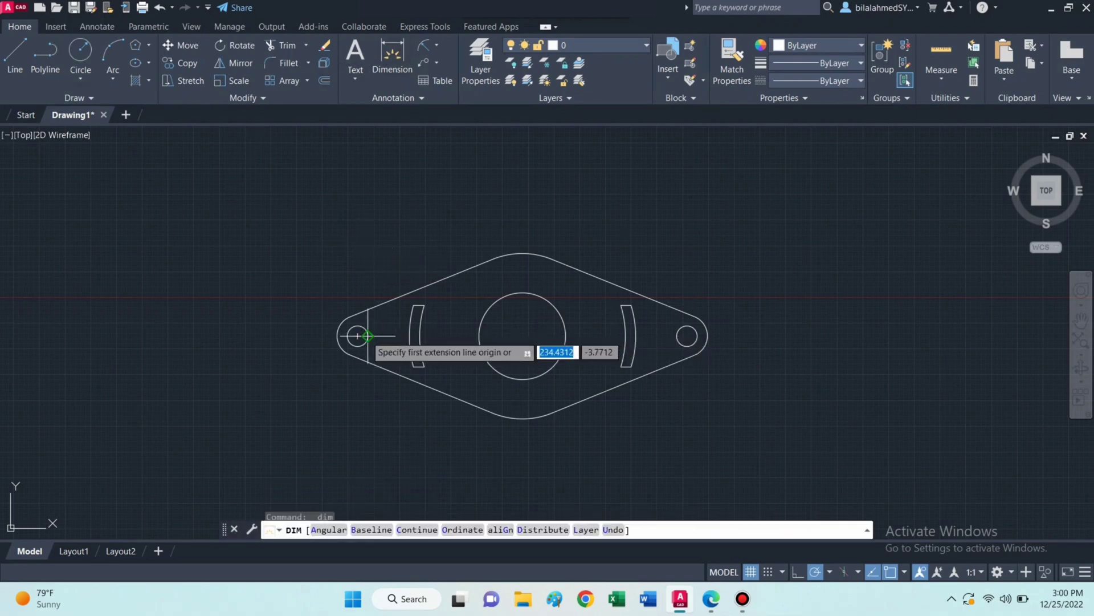
{"action": "left_click", "coordinate": [357, 335]}
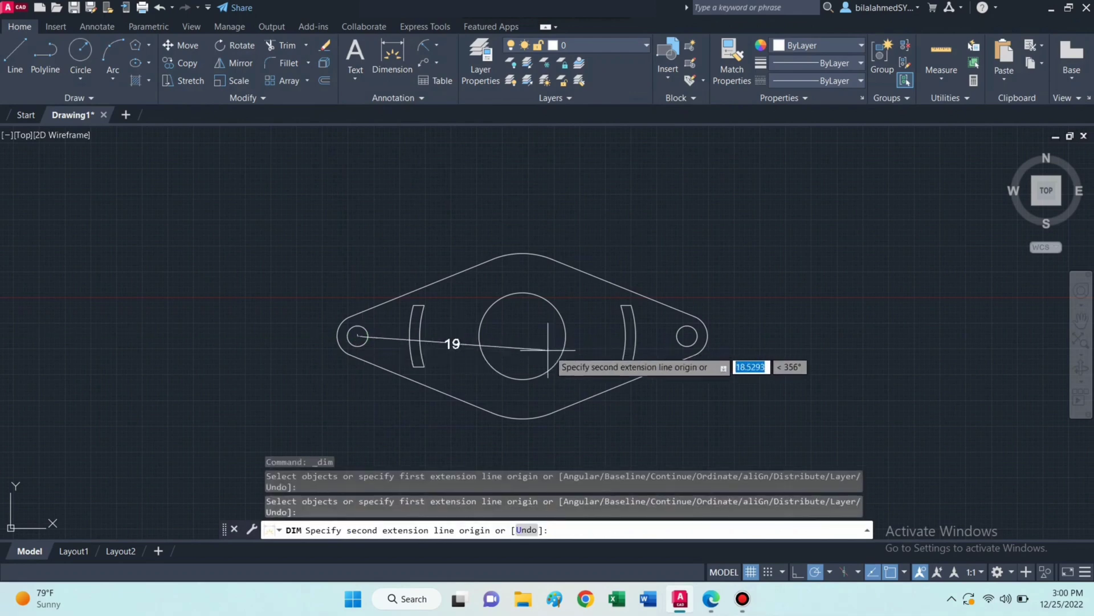
{"action": "left_click", "coordinate": [685, 335]}
{"action": "left_click", "coordinate": [688, 211]}
{"action": "key", "text": "Escape"}
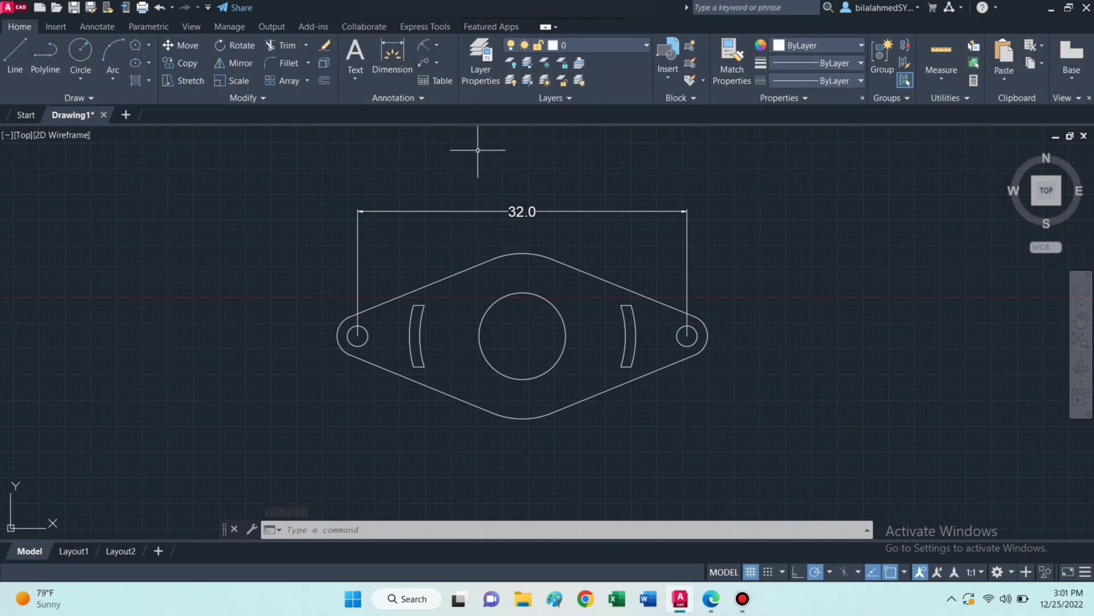
Add the Ø8.4 diameter dimension to the central hole, placed below the plate
{"action": "key", "text": "Return"}
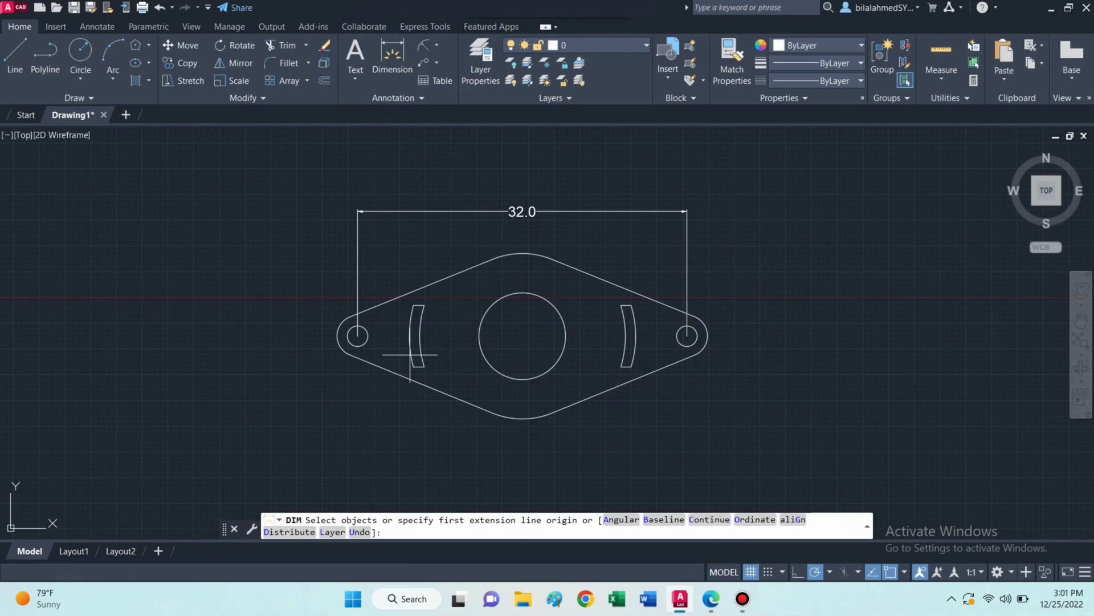
{"action": "left_click", "coordinate": [546, 377]}
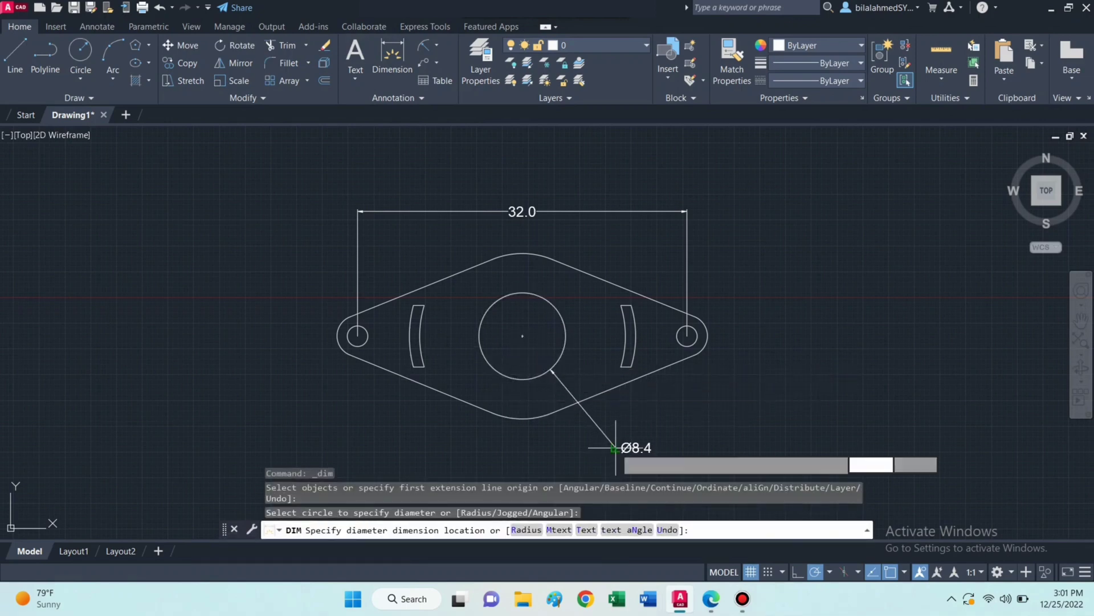
{"action": "left_click", "coordinate": [616, 447]}
{"action": "key", "text": "Escape"}
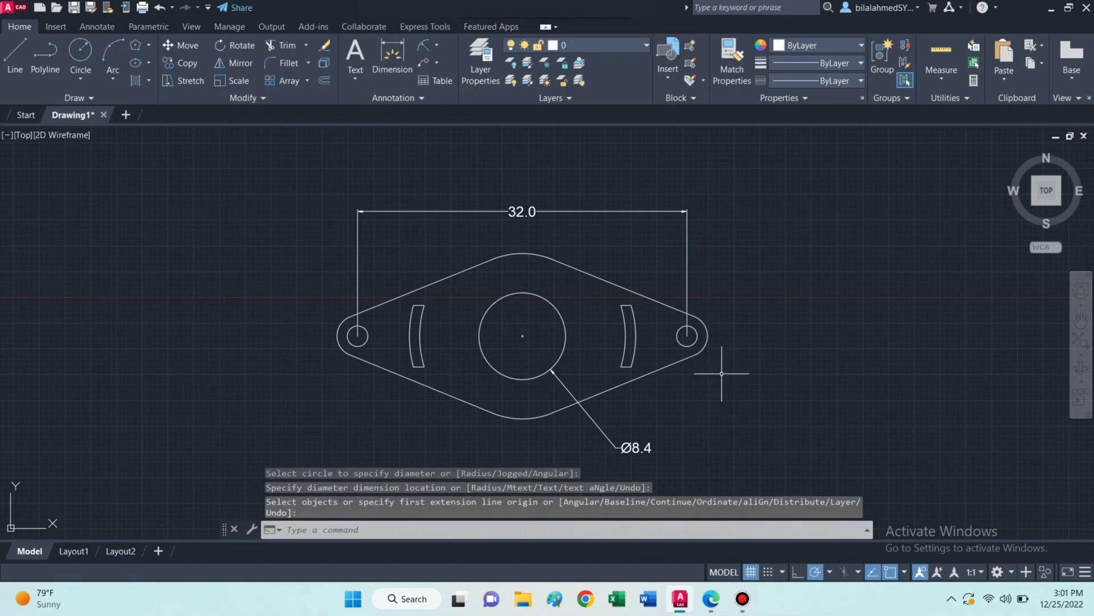
Add radius dimensions R8.0 to the bottom rounded edge and R2.0 to the right lug
{"action": "left_click", "coordinate": [436, 44]}
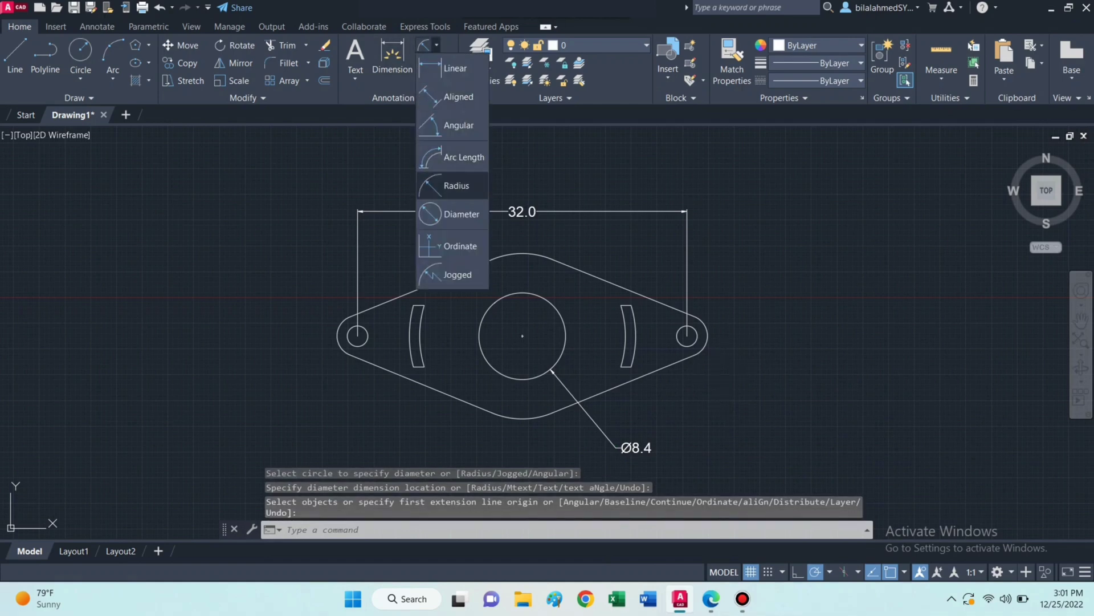
{"action": "left_click", "coordinate": [449, 183]}
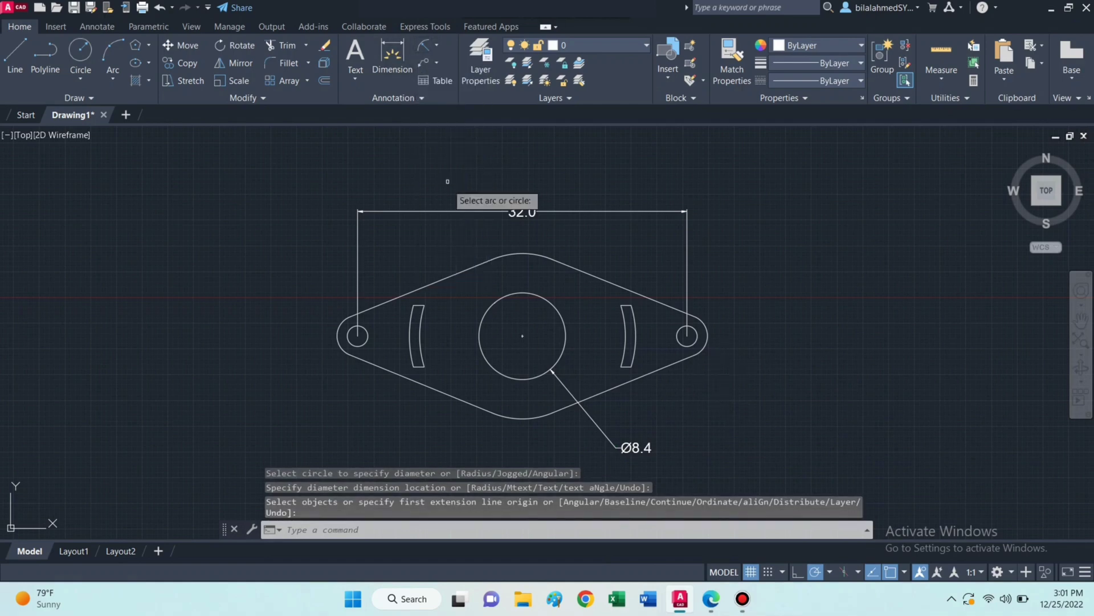
{"action": "left_click", "coordinate": [506, 415]}
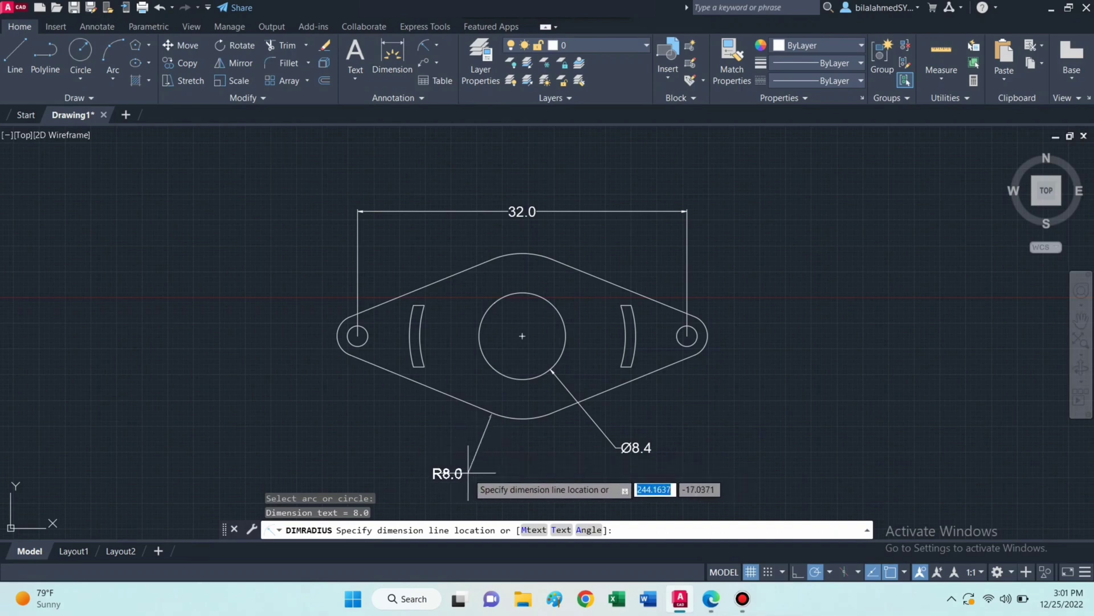
{"action": "left_click", "coordinate": [468, 468]}
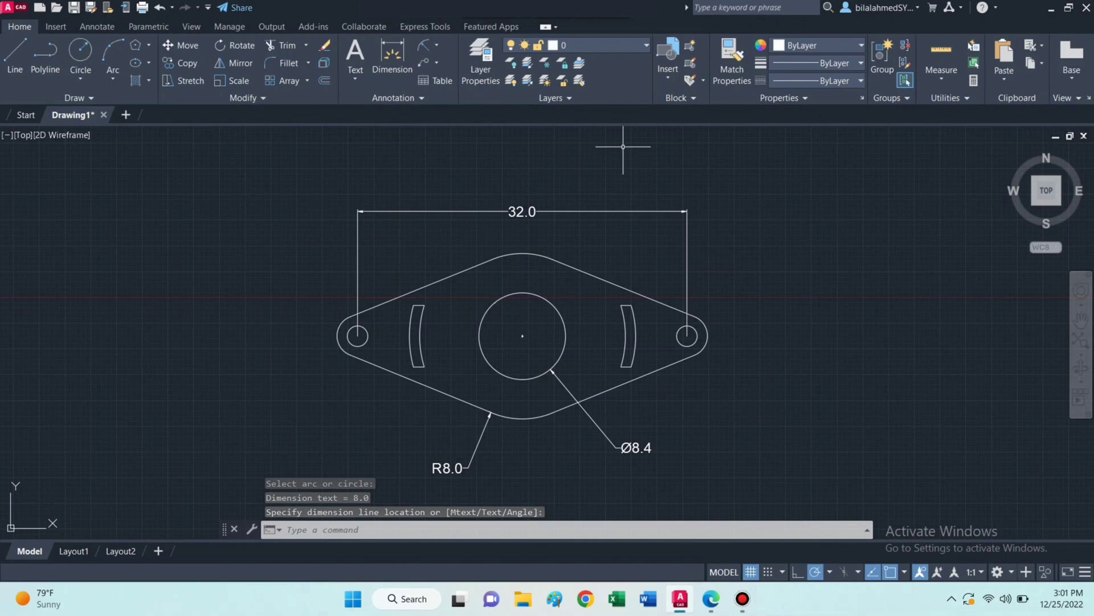
{"action": "key", "text": "Return"}
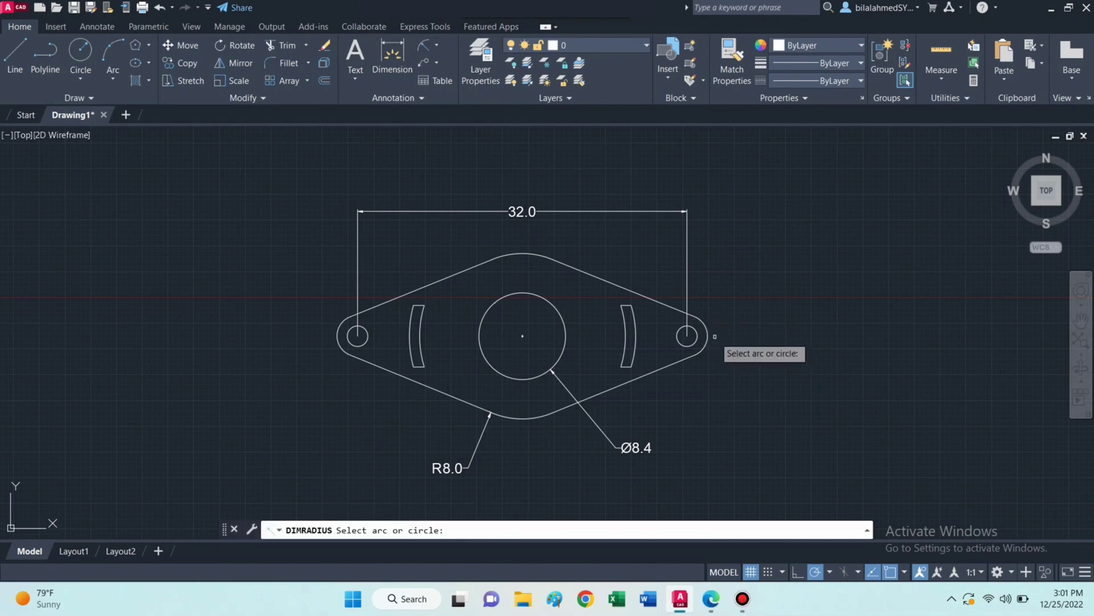
{"action": "left_click", "coordinate": [706, 332]}
{"action": "left_click", "coordinate": [738, 305]}
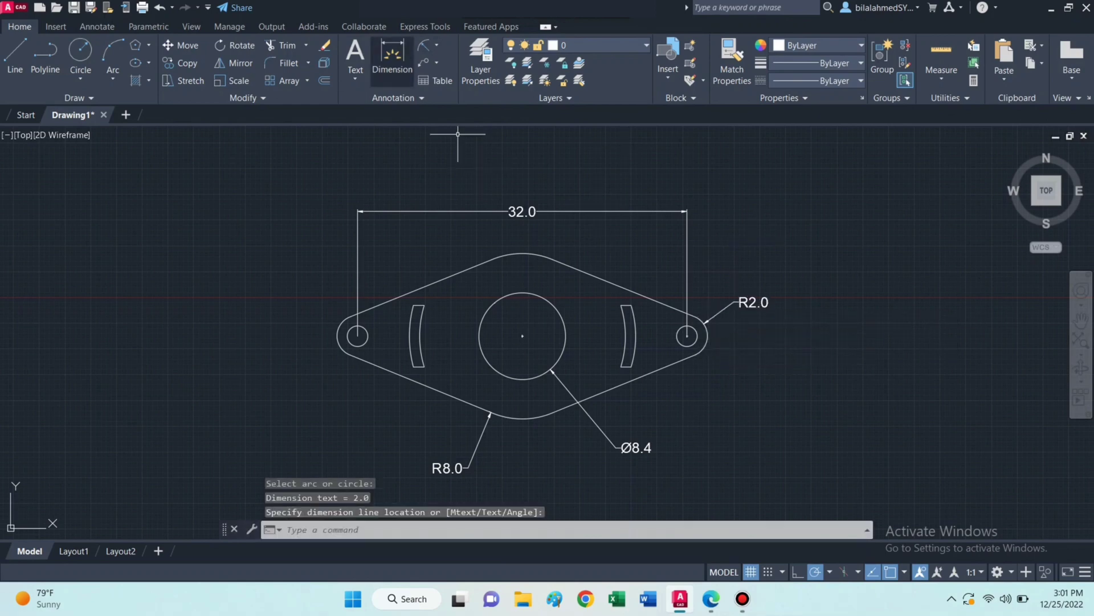
Add a Ø2.0 diameter dimension to the small right end hole
{"action": "left_click", "coordinate": [436, 46]}
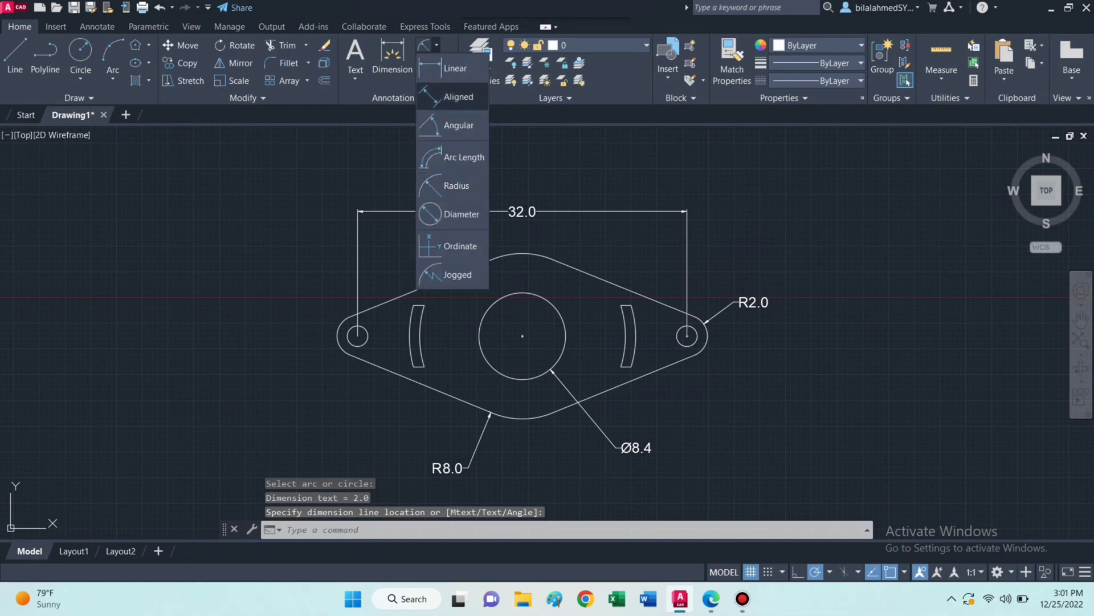
{"action": "left_click", "coordinate": [453, 214]}
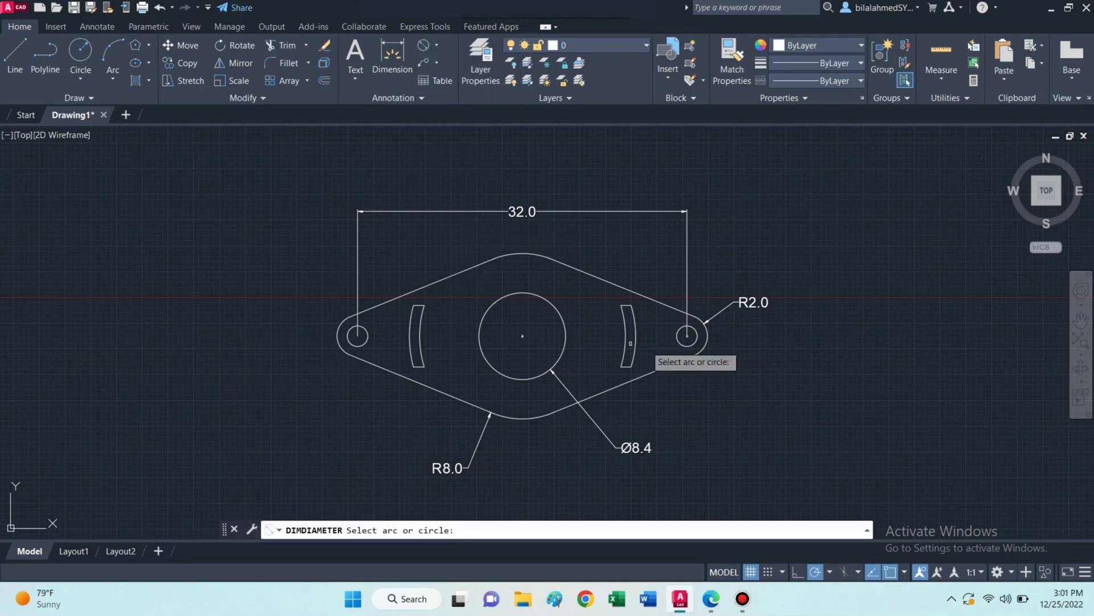
{"action": "left_click", "coordinate": [686, 336]}
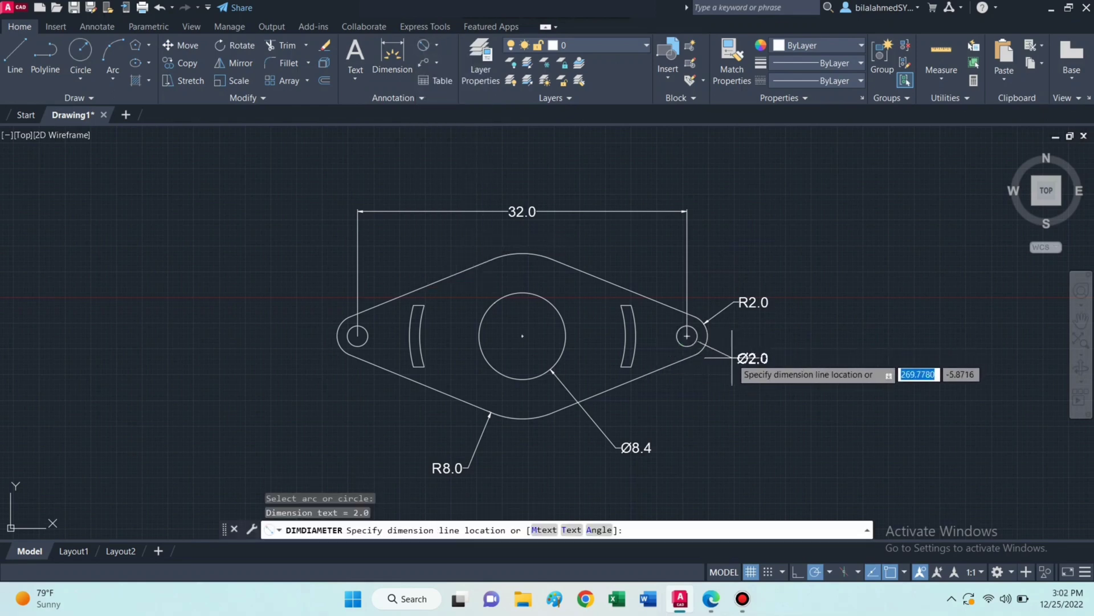
{"action": "left_click", "coordinate": [732, 356]}
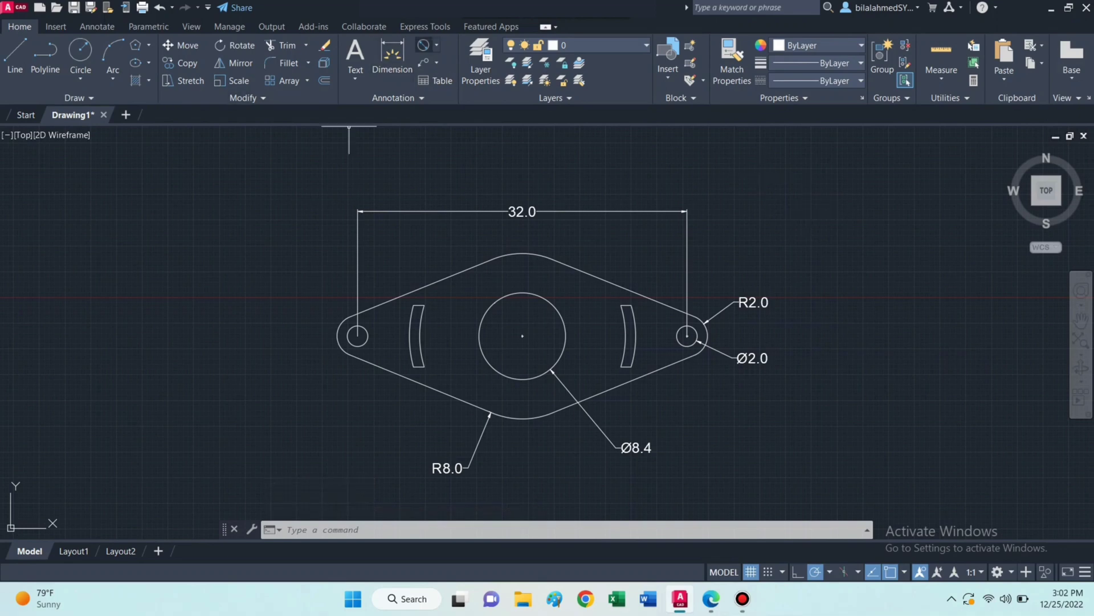
Place R10.0 on the left slot's inner arc and start an R11.0 radius on its other arc
{"action": "left_click", "coordinate": [436, 46]}
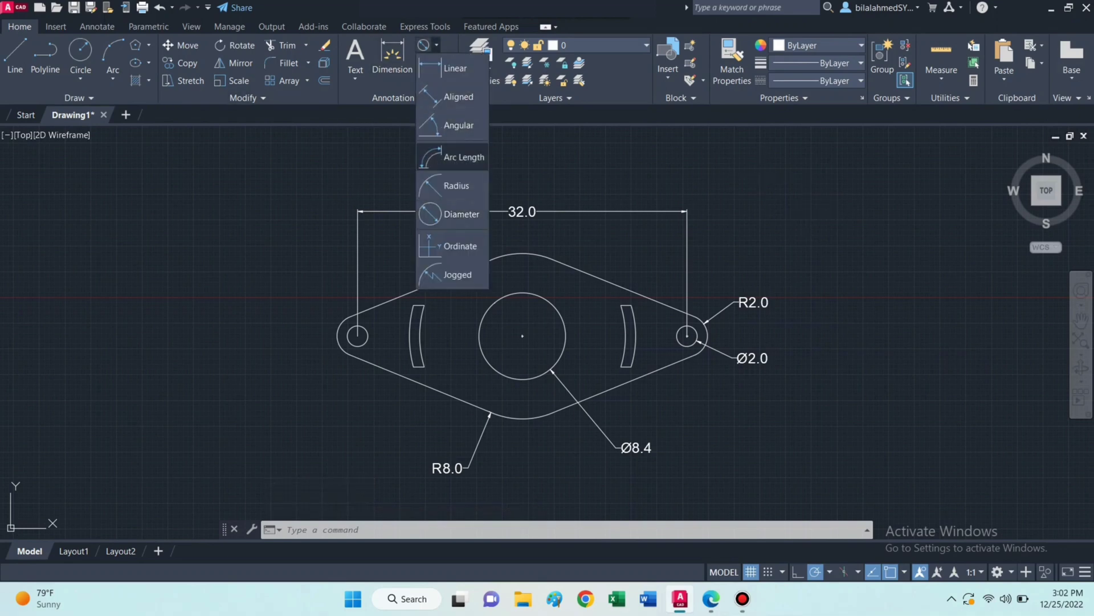
{"action": "left_click", "coordinate": [453, 186]}
{"action": "left_click", "coordinate": [419, 351]}
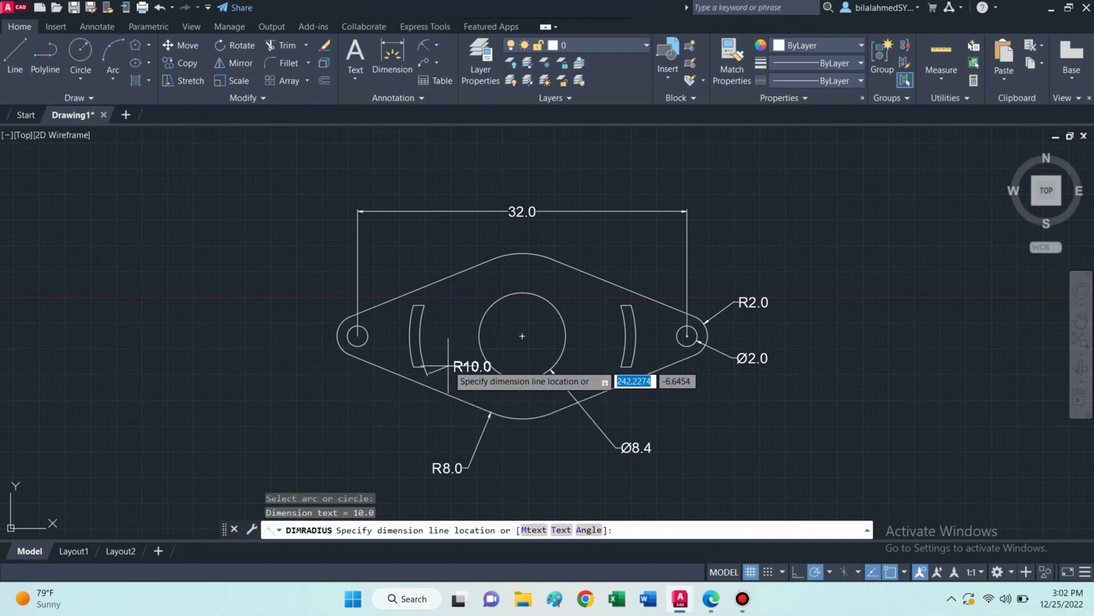
{"action": "left_click", "coordinate": [448, 370]}
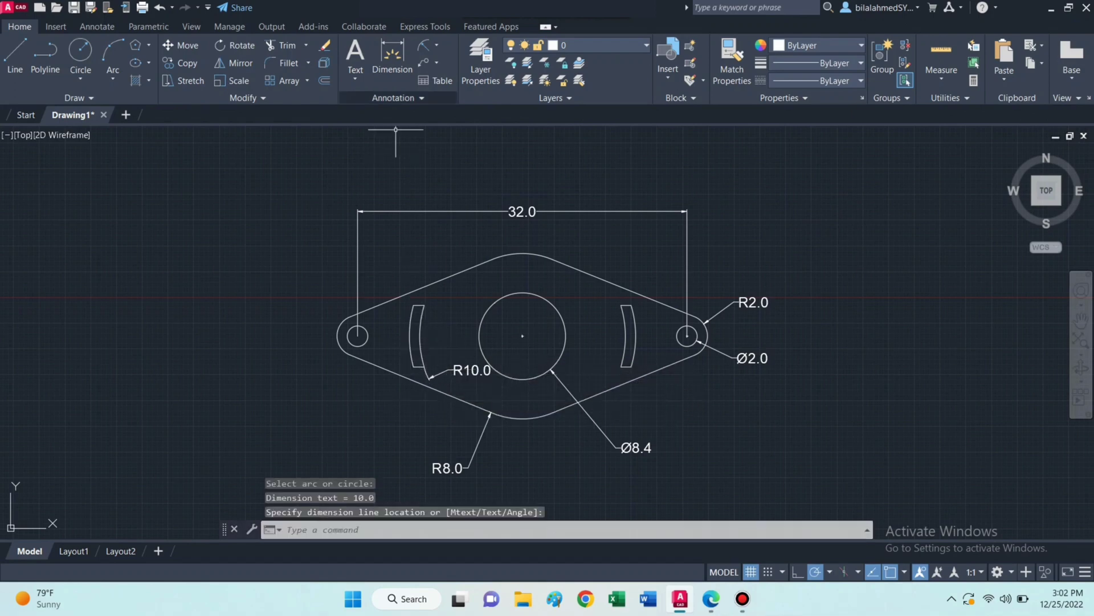
{"action": "left_click", "coordinate": [392, 60]}
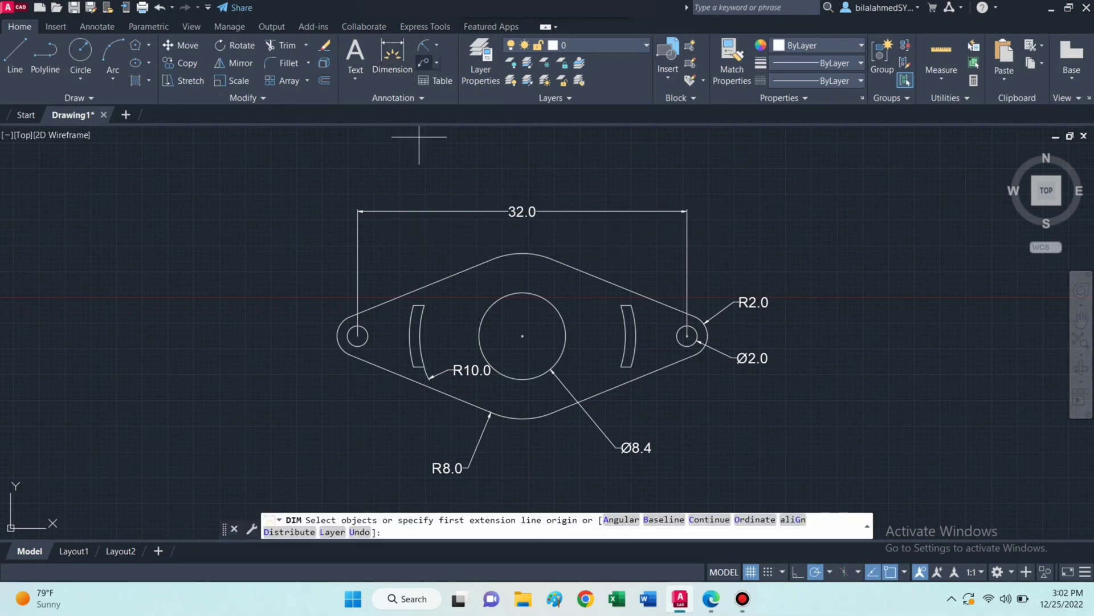
{"action": "left_click", "coordinate": [423, 45]}
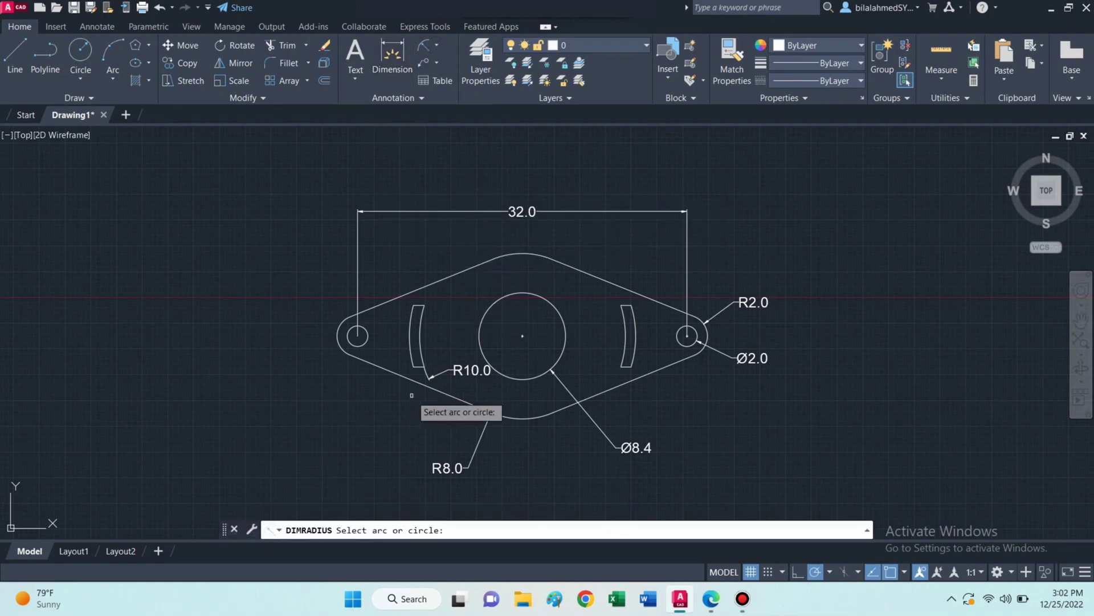
{"action": "left_click", "coordinate": [413, 355]}
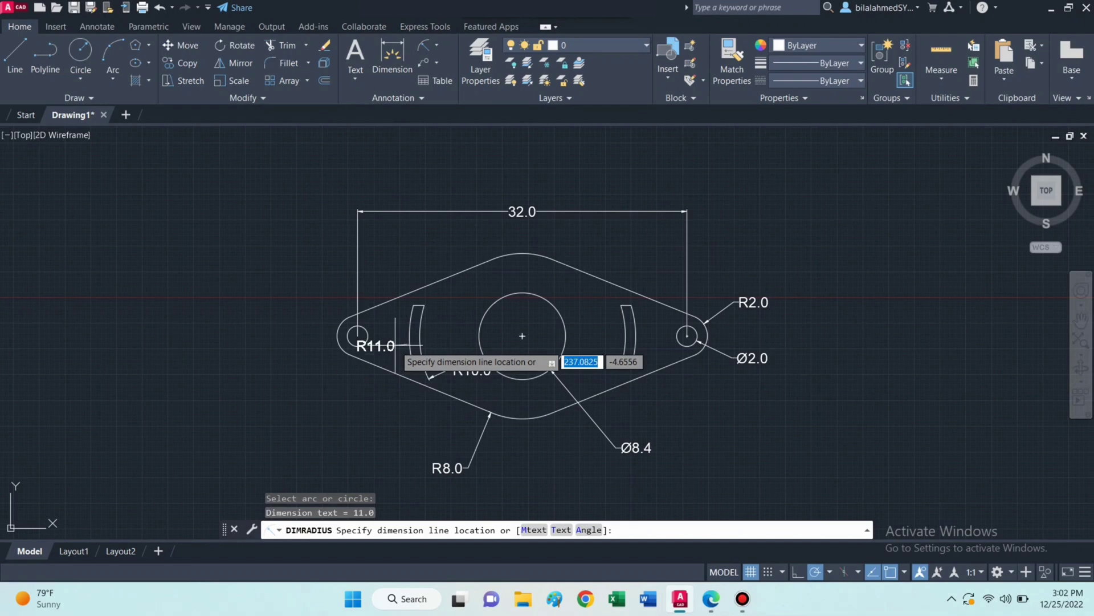